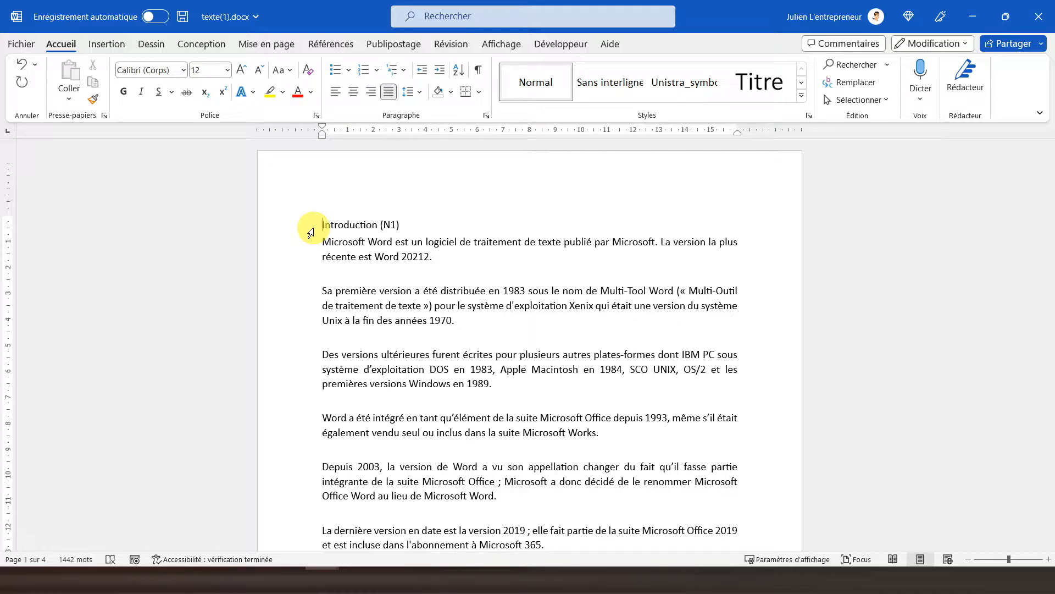
Review the document's heading lines marked N1, N2 and N3 and the heading styles available for them
scroll(484, 278, down, 10)
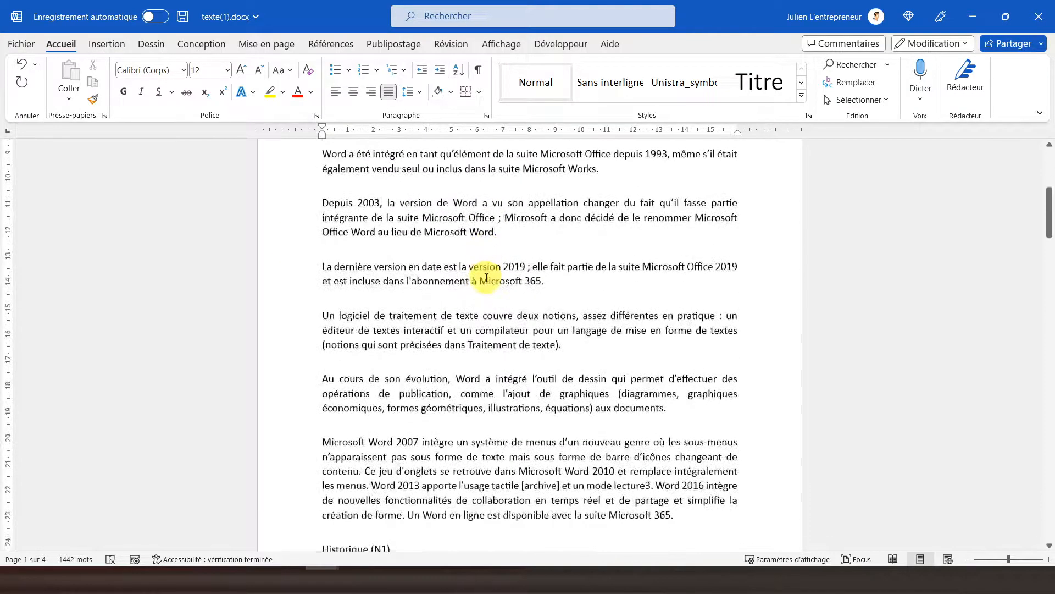
scroll(488, 279, up, 10)
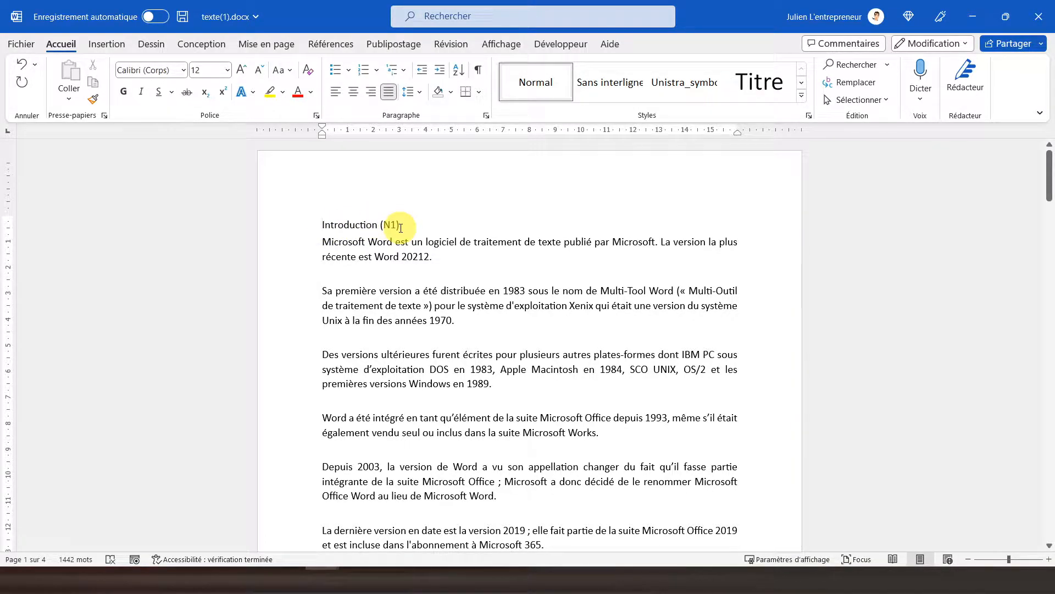
scroll(400, 227, down, 10)
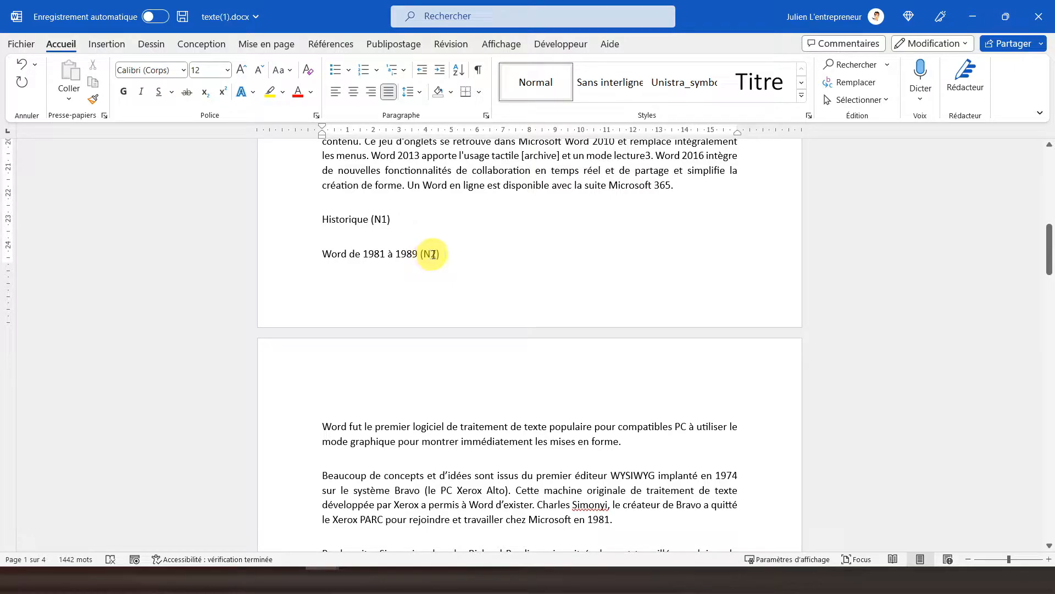
scroll(434, 254, down, 15)
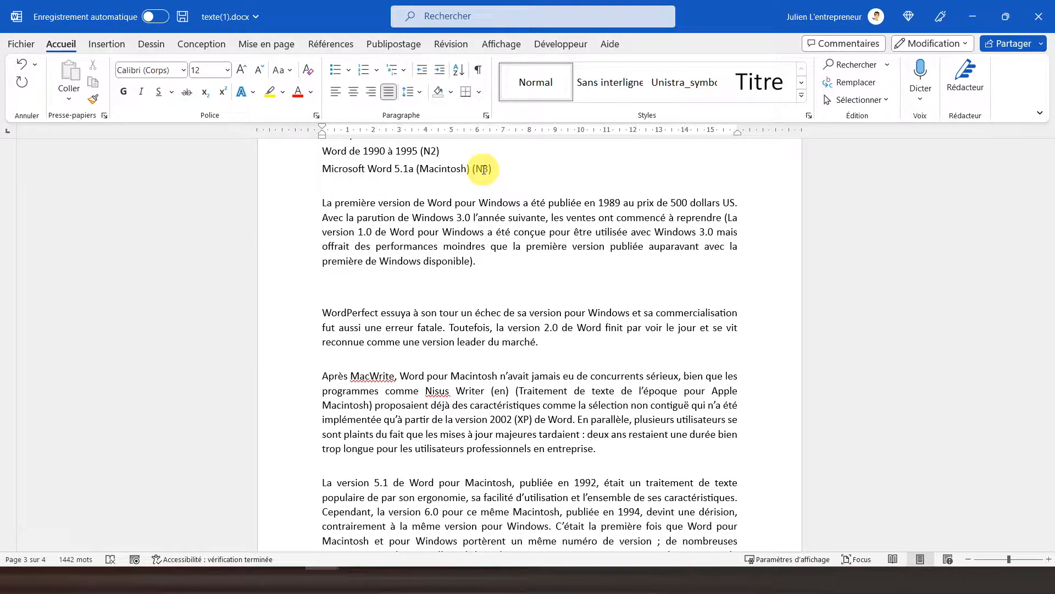
scroll(484, 170, up, 15)
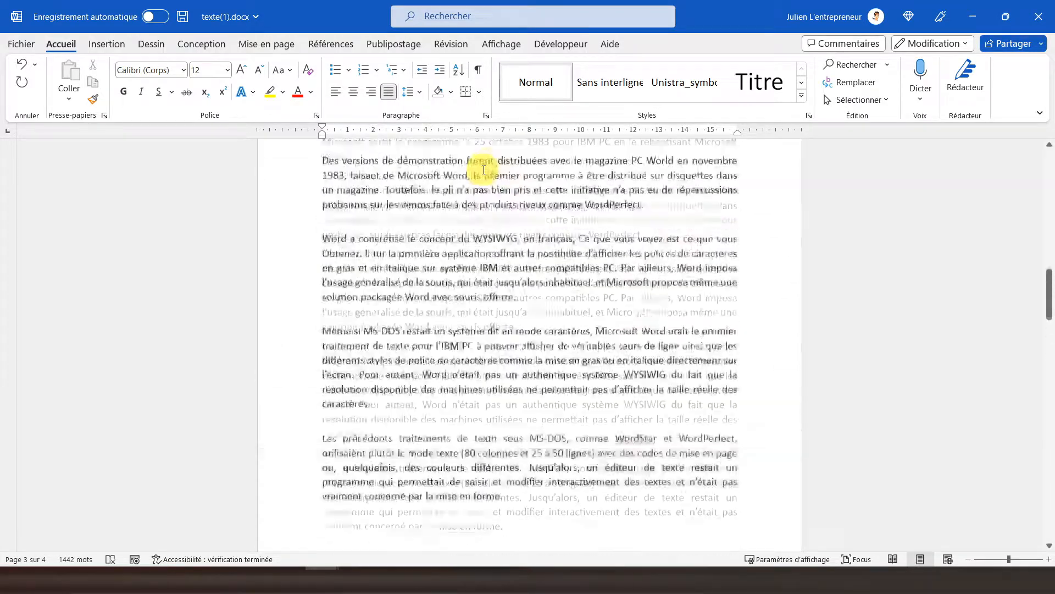
scroll(483, 169, up, 10)
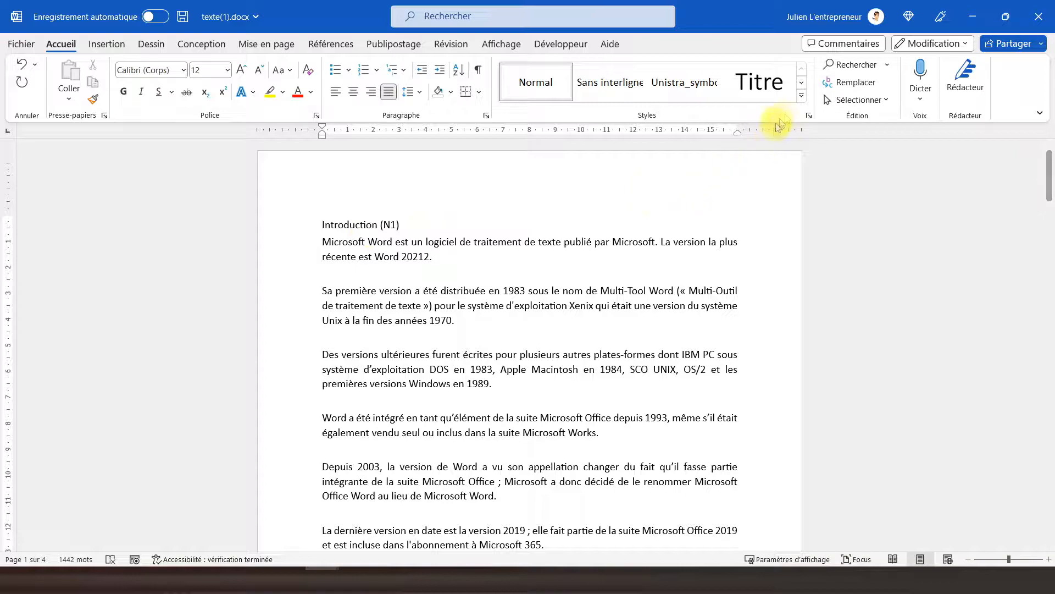
click(803, 92)
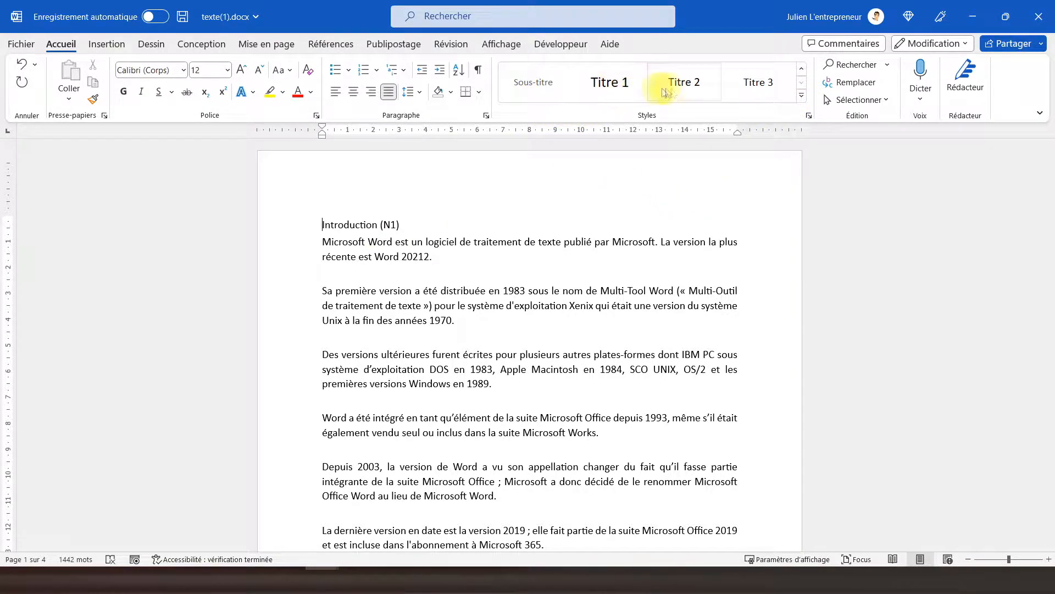
click(803, 70)
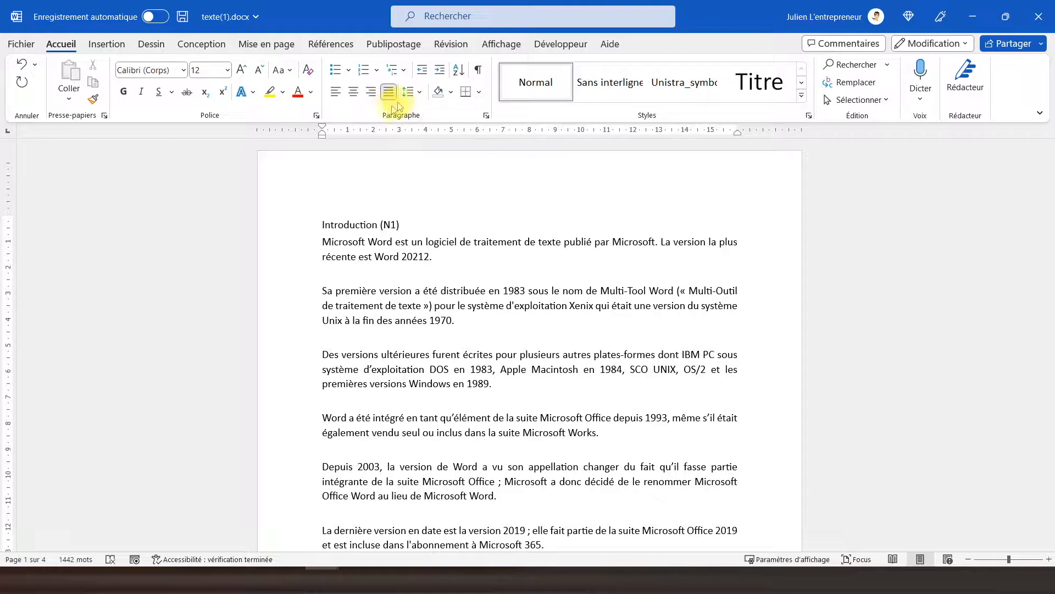
Apply the heading-linked multilevel list "I. Titre 1, A. Titre 2, 1. Titre 3" to the "Introduction (N1)" line
click(400, 68)
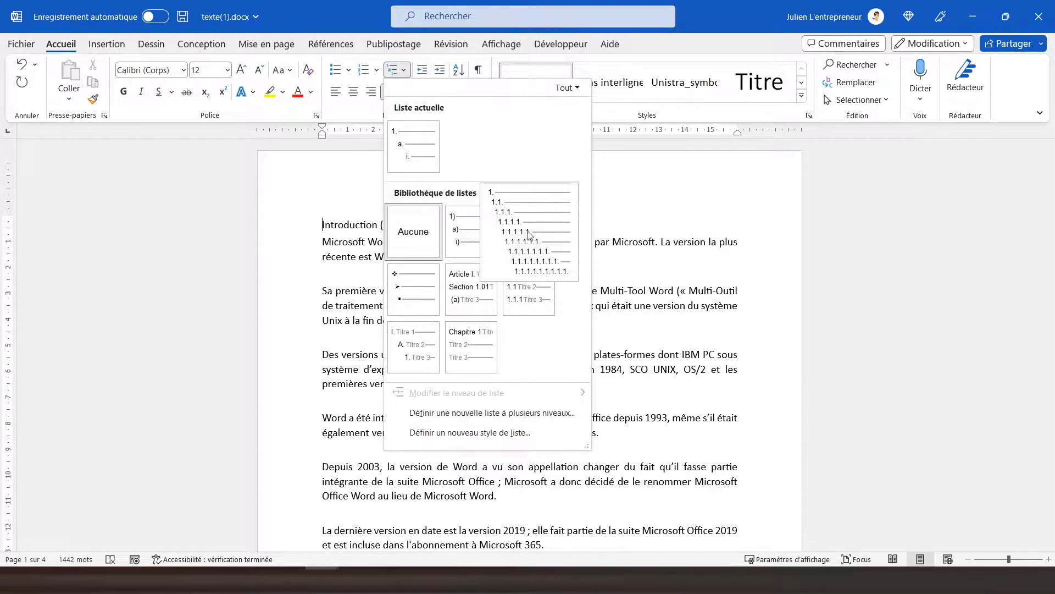
mouse_move(464, 242)
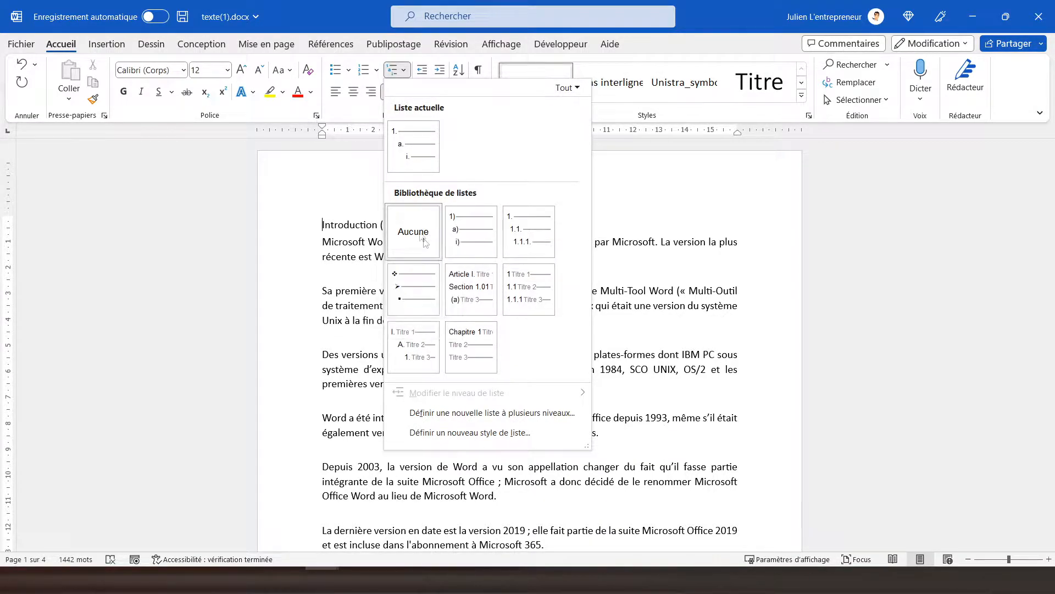
mouse_move(448, 304)
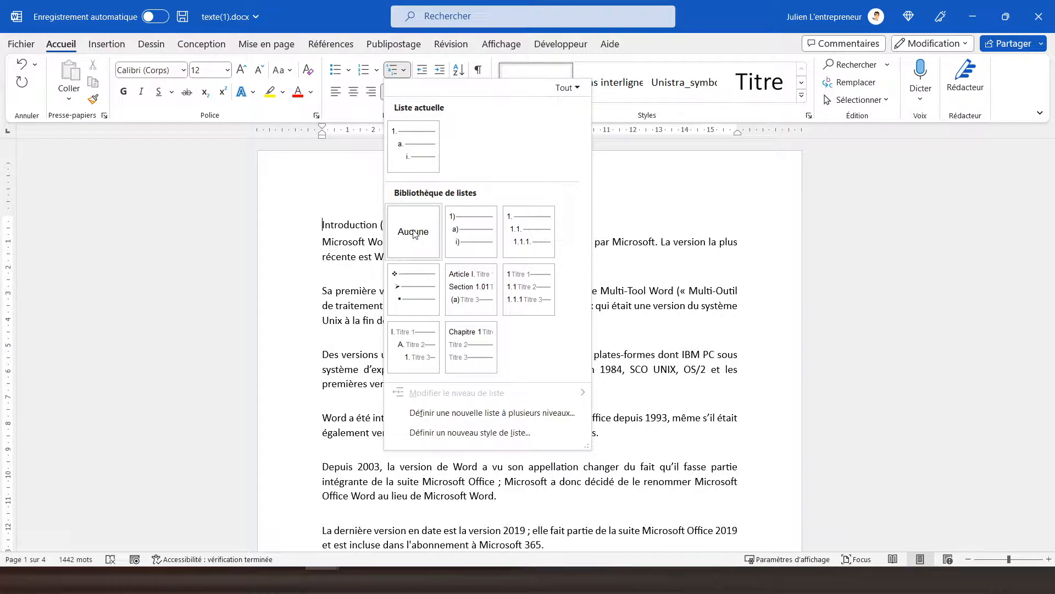
mouse_move(465, 288)
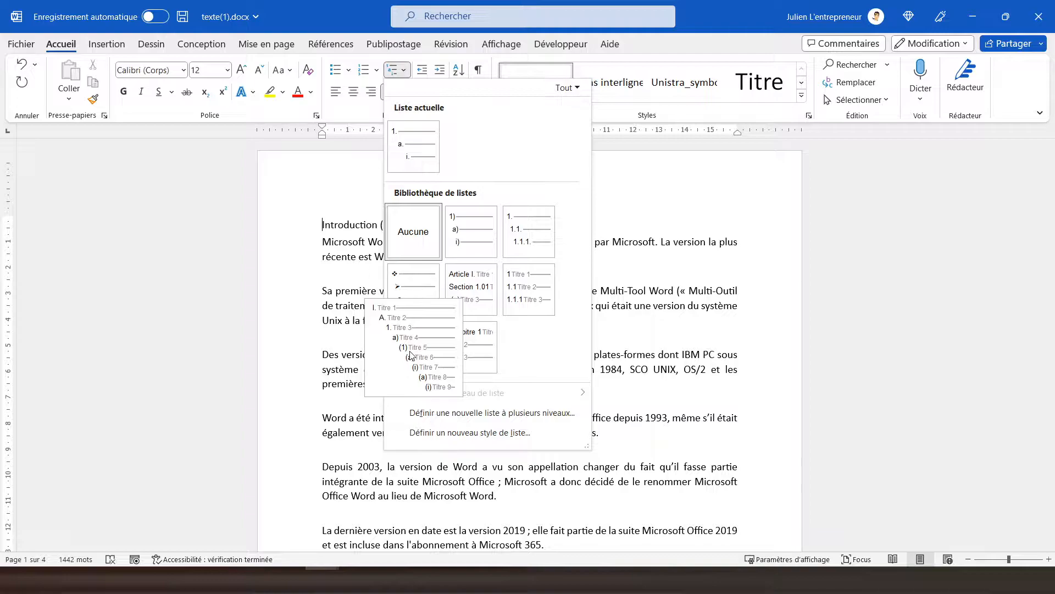
click(410, 354)
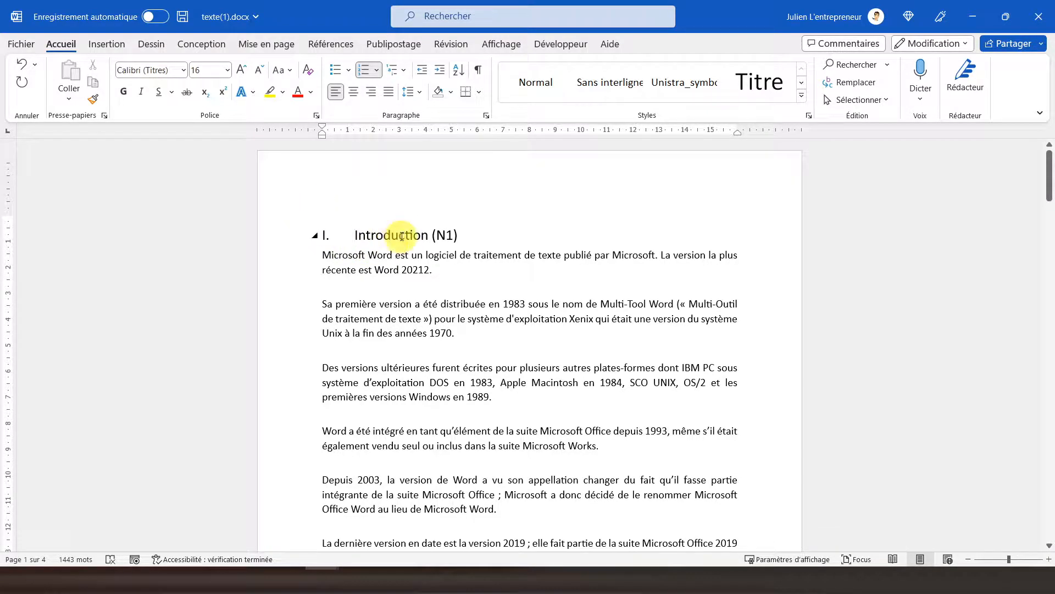
Apply the Titre 1 style to the "Historique (N1)" line
click(801, 83)
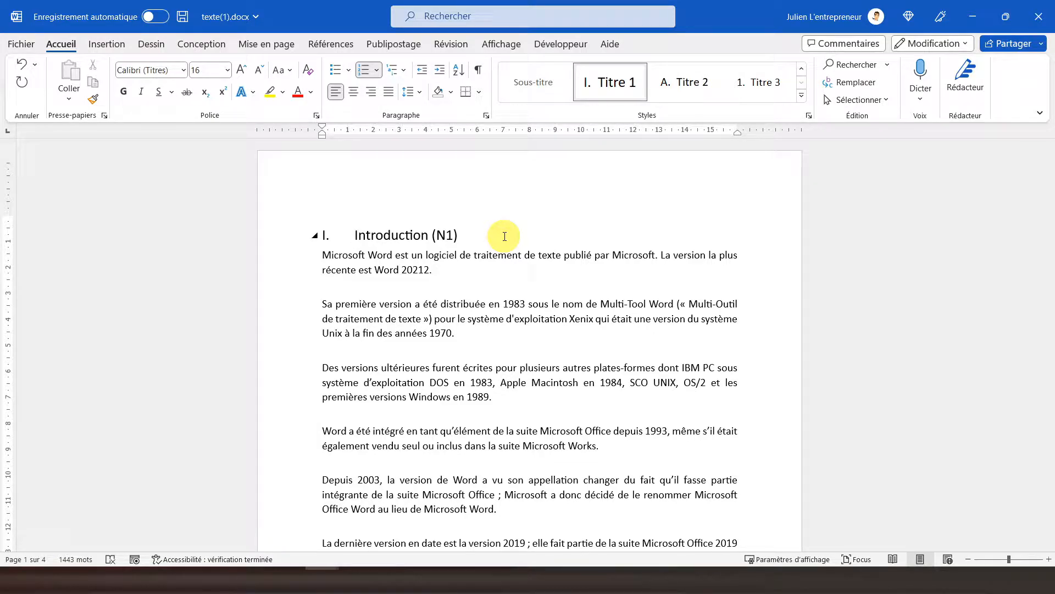
scroll(367, 297, down, 3)
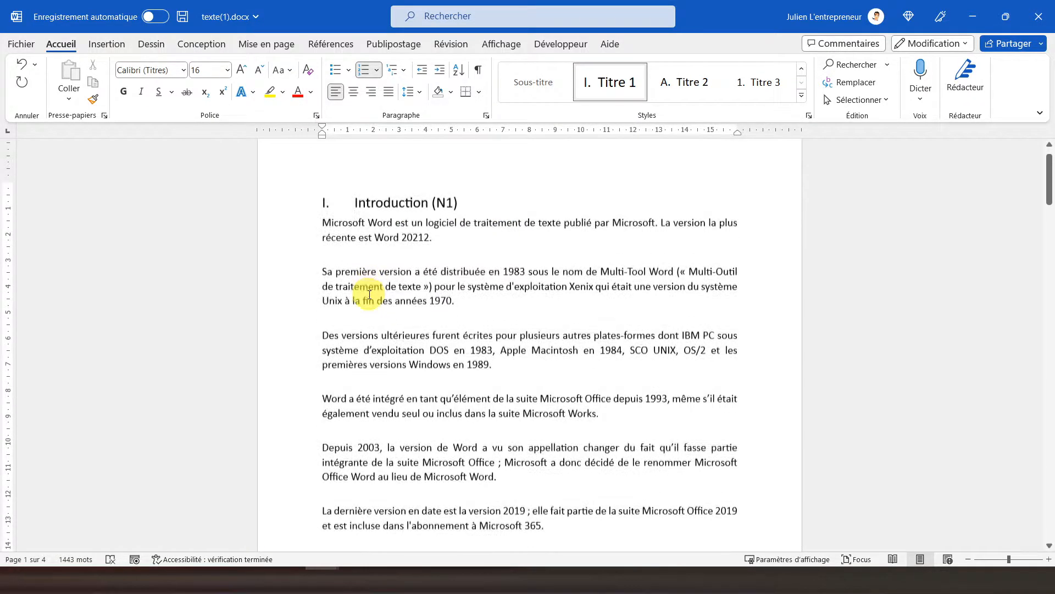
scroll(370, 296, down, 4)
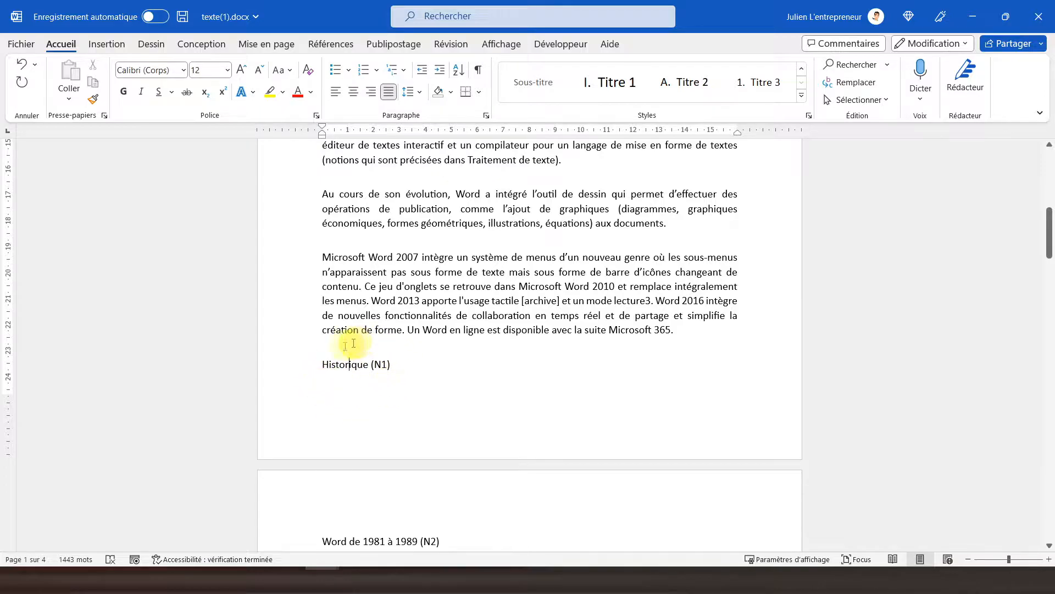
click(613, 91)
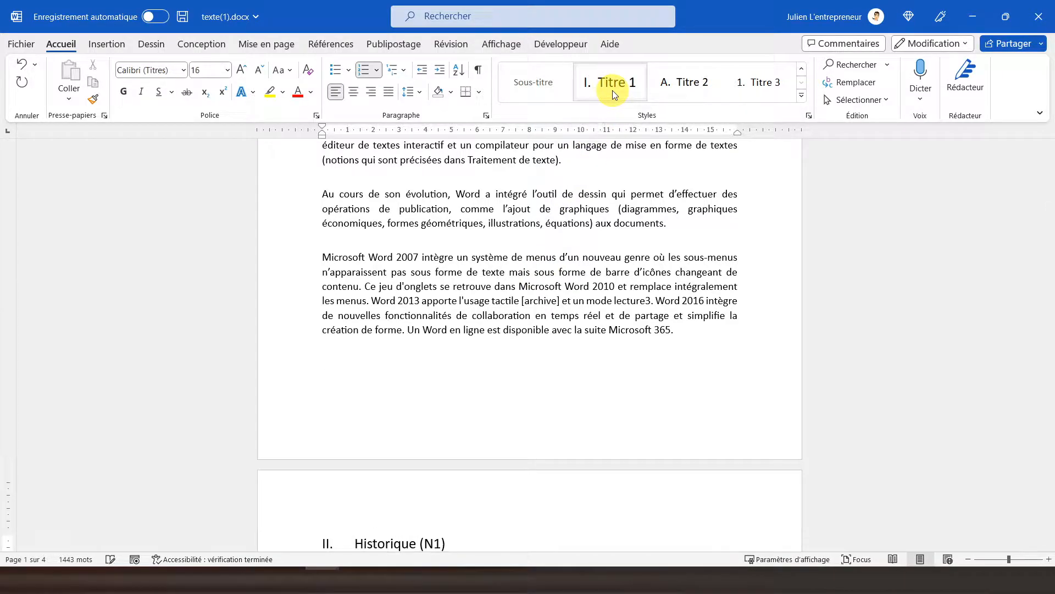
Apply the Titre 2 style to the "Word de 1981 à 1989 (N2)" line
scroll(459, 384, down, 3)
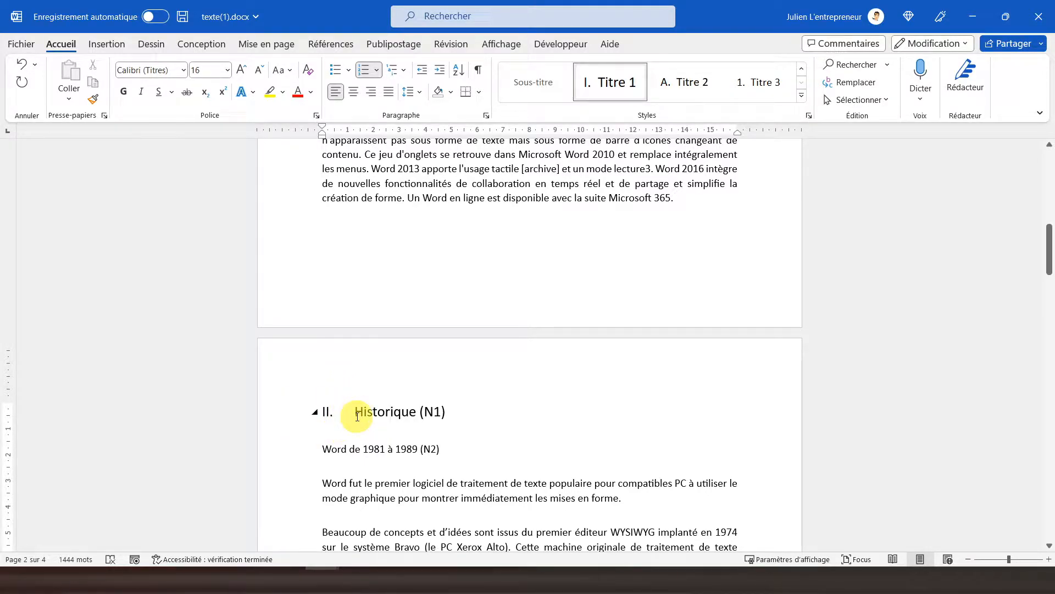
scroll(373, 412, up, 10)
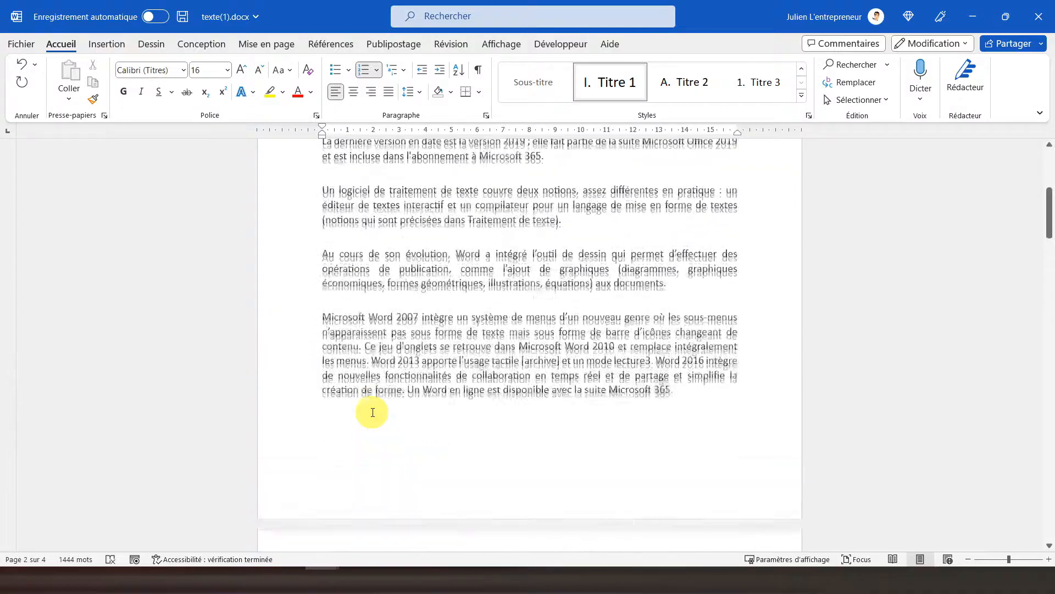
scroll(395, 425, down, 10)
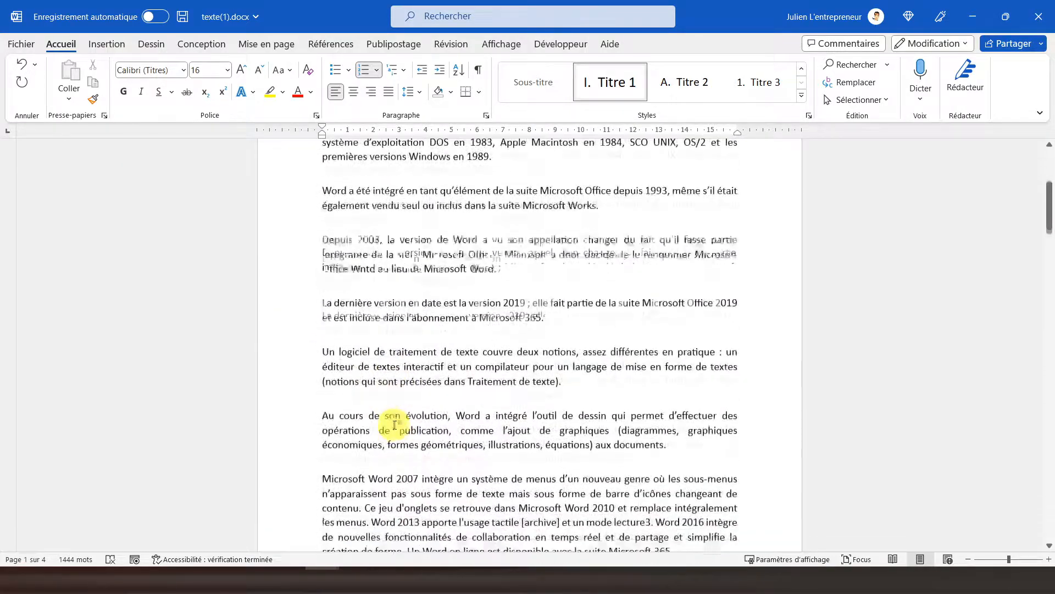
scroll(401, 423, down, 3)
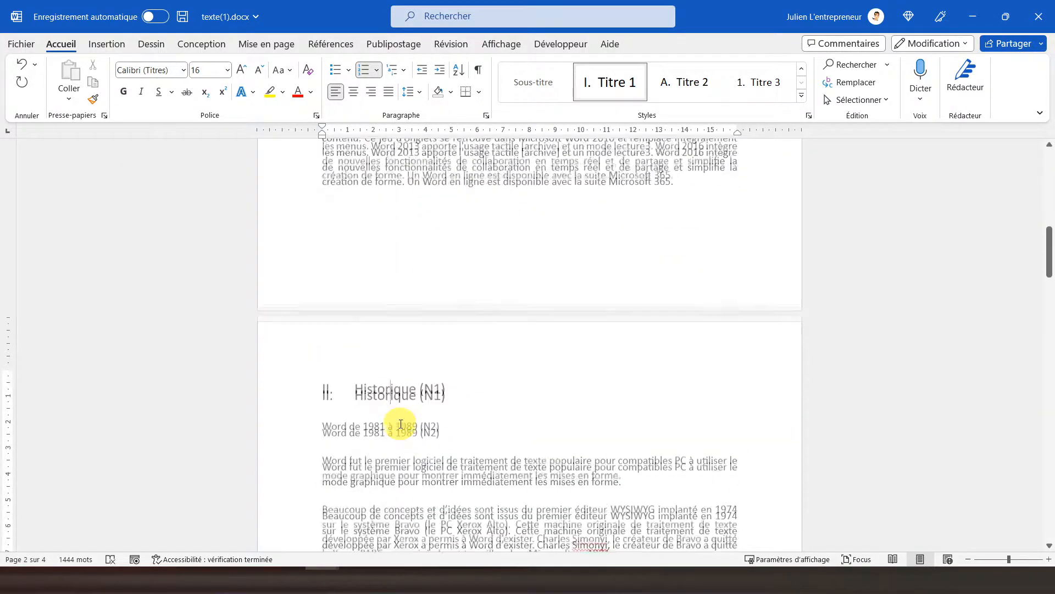
click(368, 384)
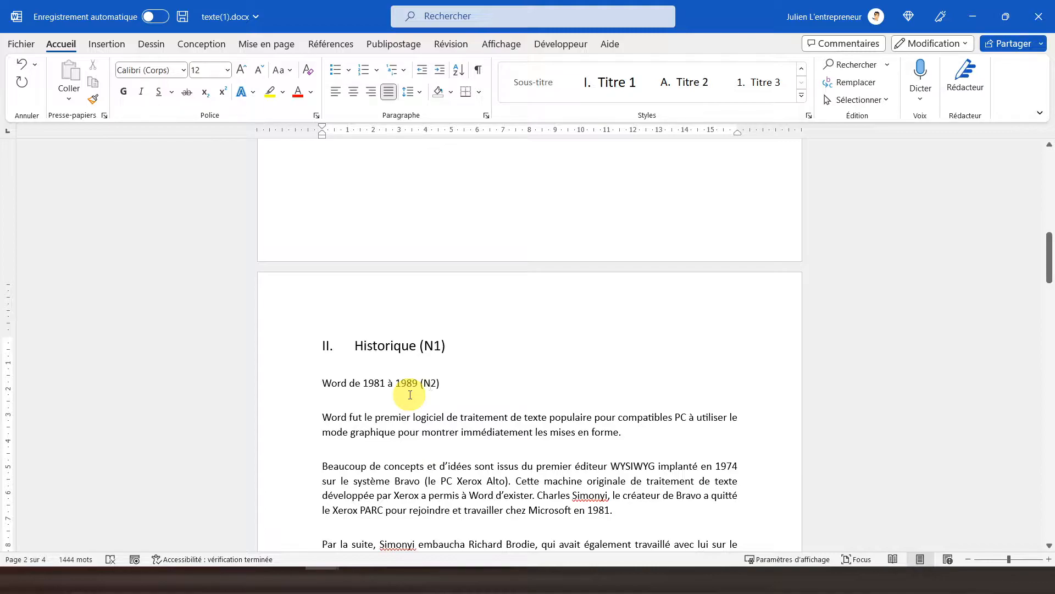
click(696, 84)
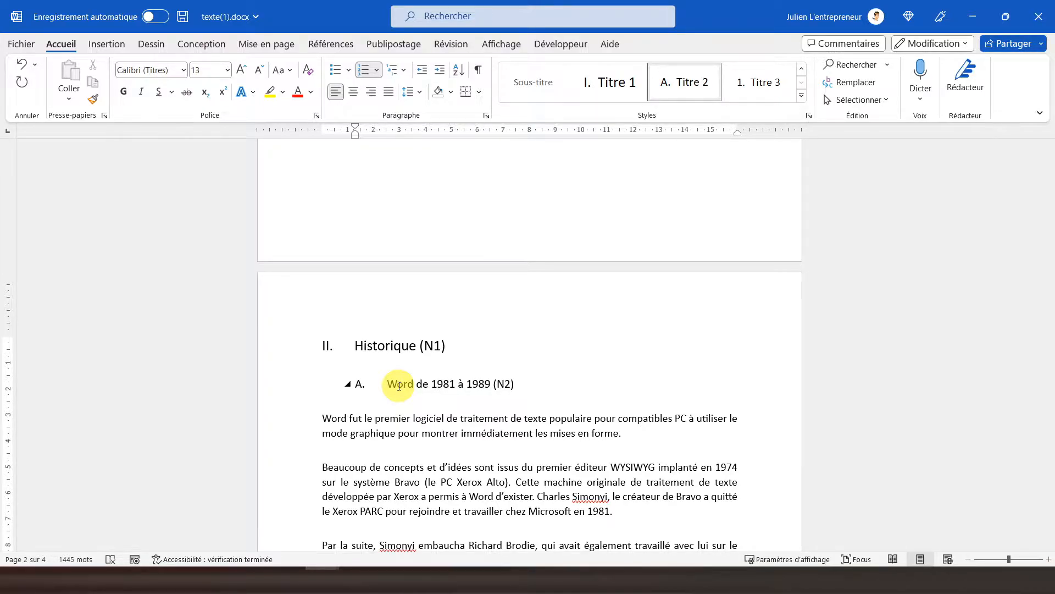
Apply the Titre 2 style to the "Word de 1990 à 1995 (N2)" line
scroll(399, 386, down, 10)
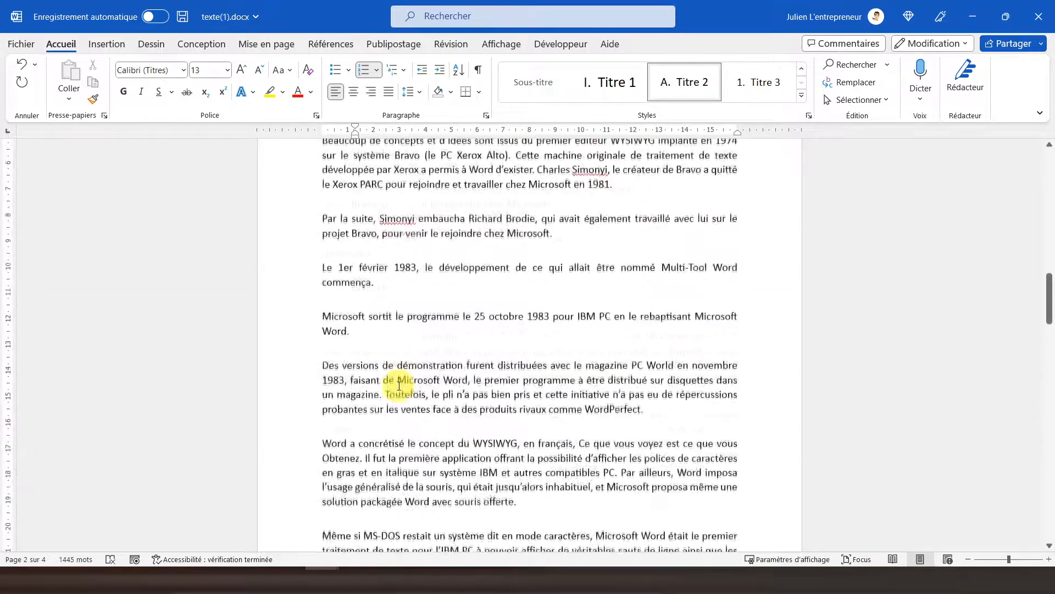
scroll(399, 386, down, 8)
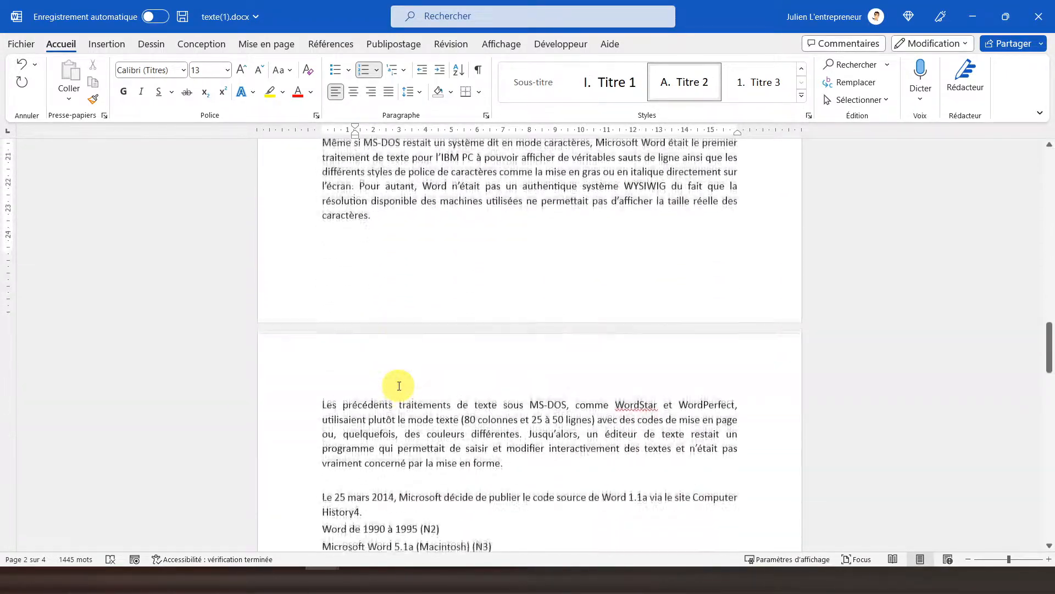
scroll(399, 386, down, 3)
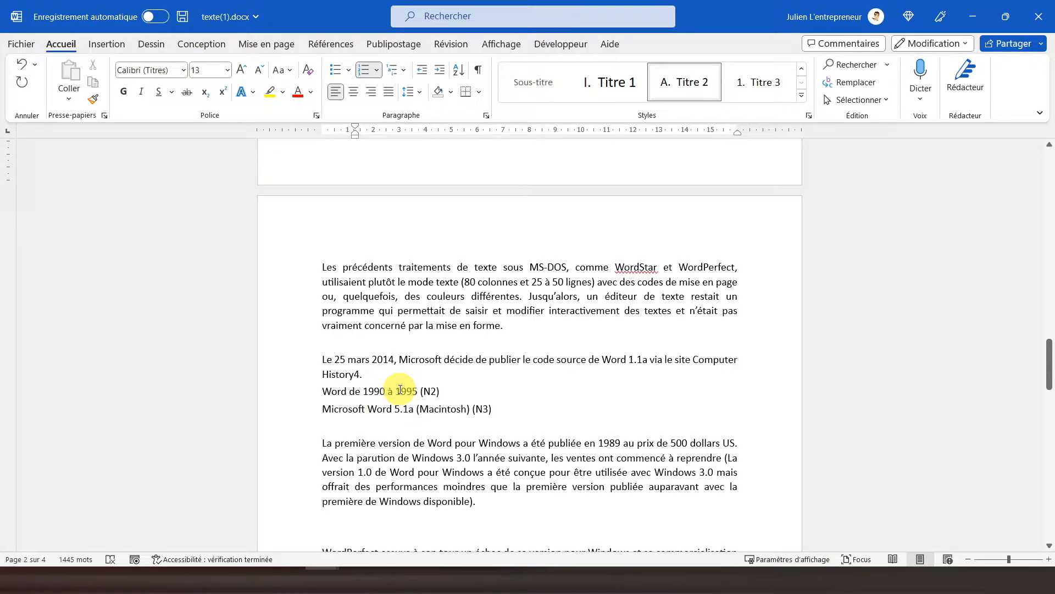
click(400, 390)
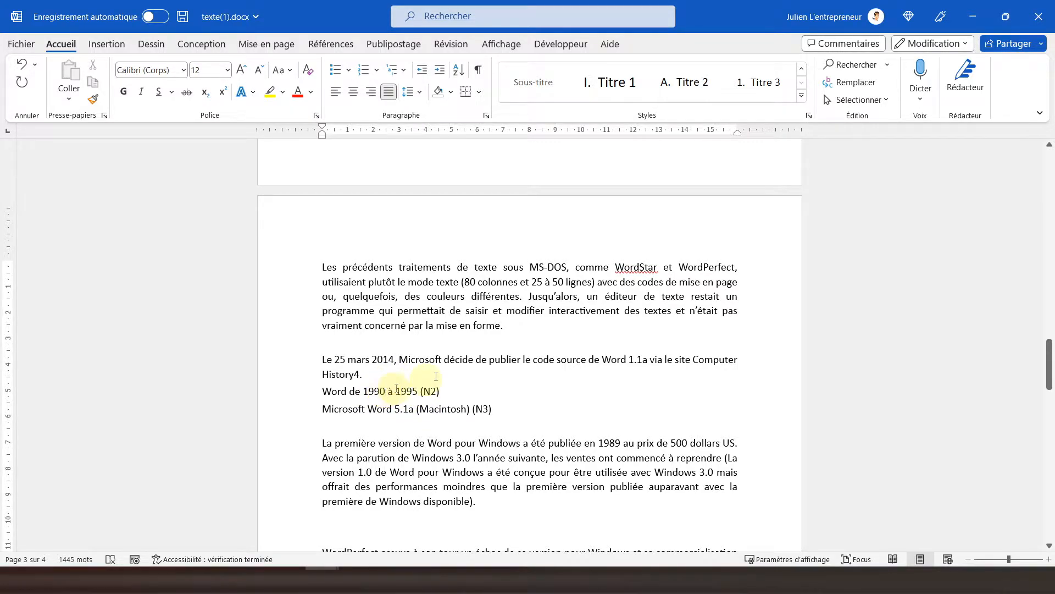
click(694, 84)
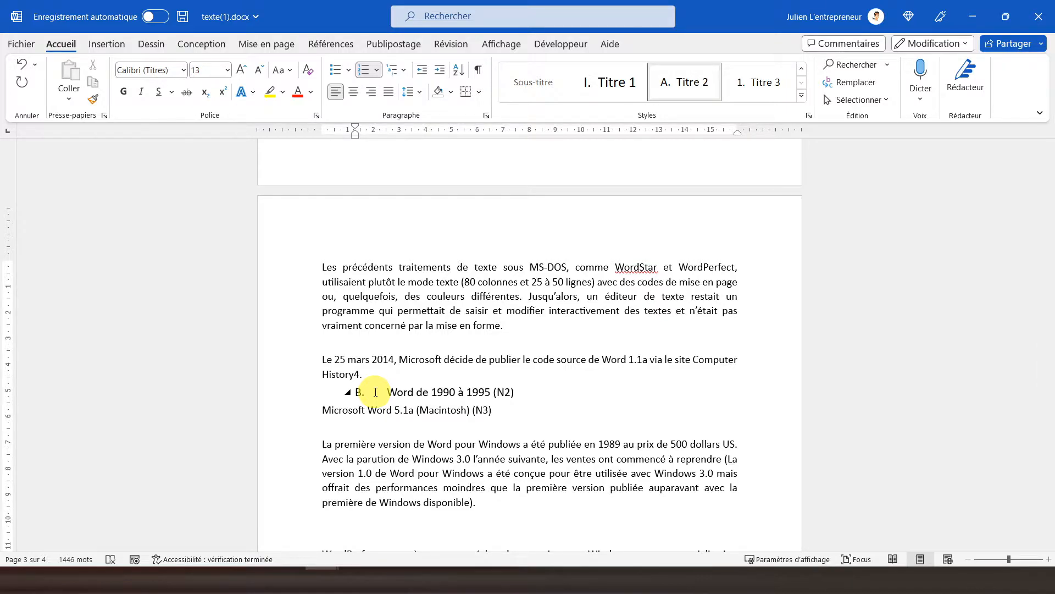
Apply the Titre 3 style to the "Microsoft Word 5.1a (Macintosh) (N3)" and "Word 6.0 (N3)" lines
click(379, 411)
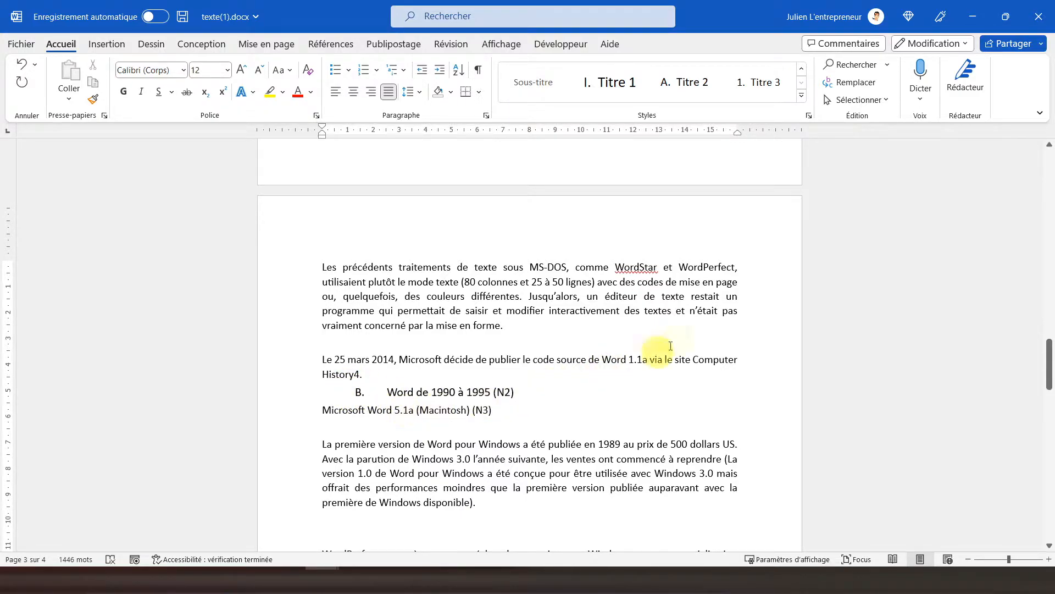
click(766, 90)
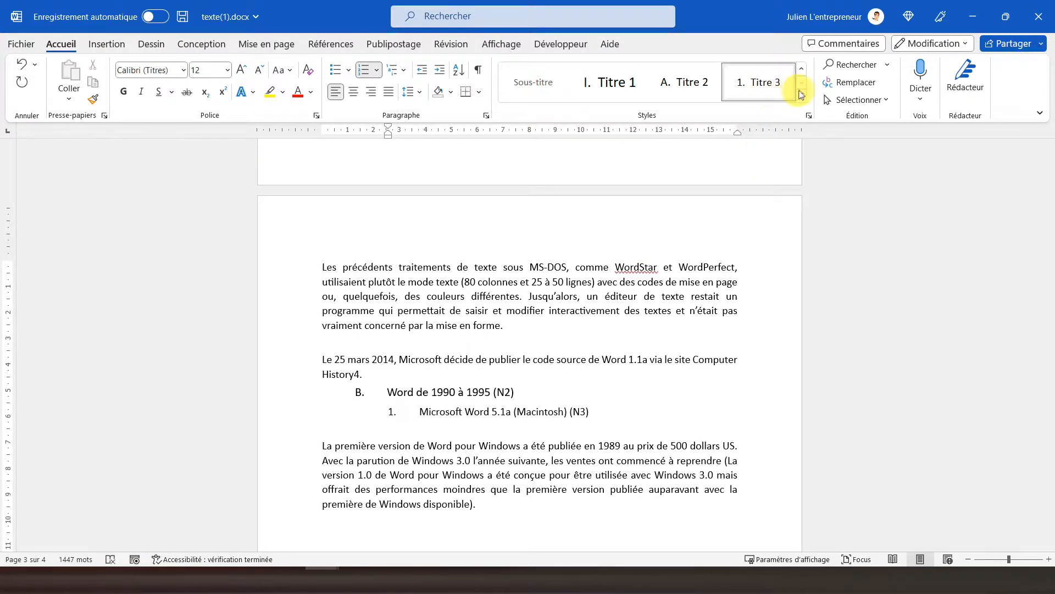
scroll(561, 406, down, 4)
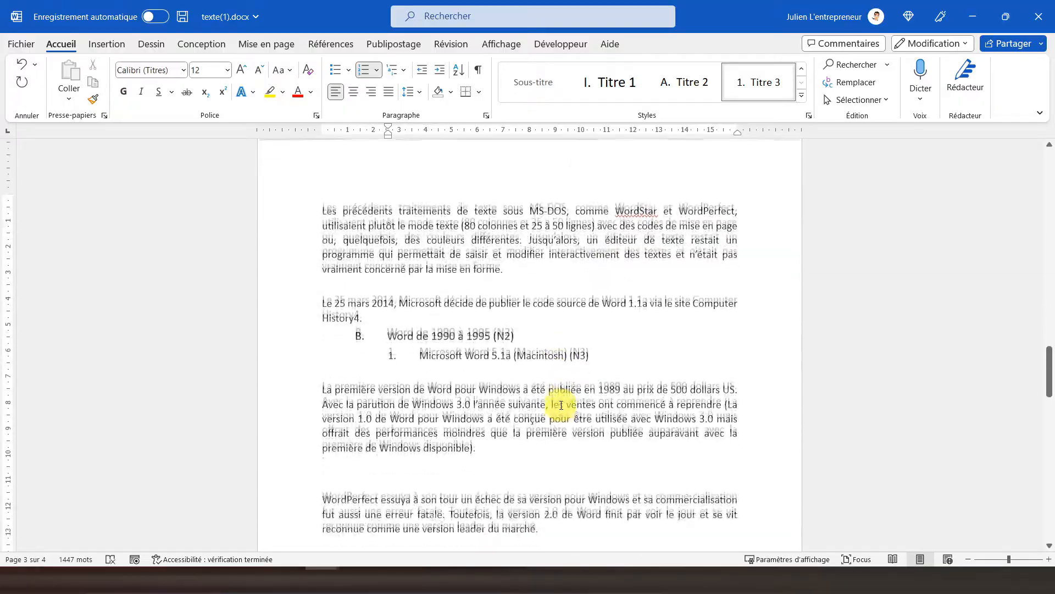
scroll(455, 341, down, 9)
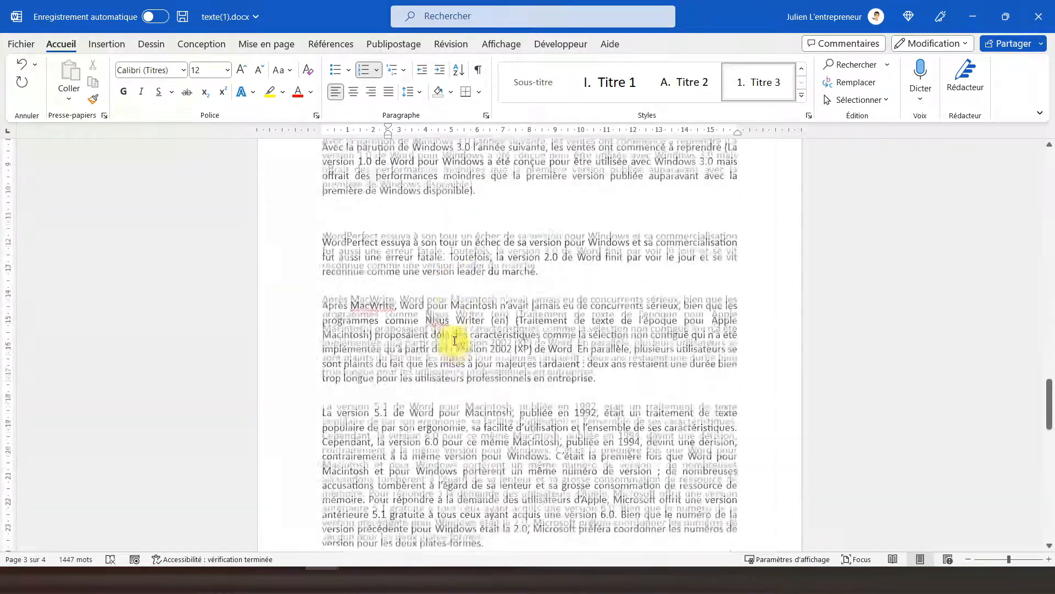
scroll(454, 341, down, 6)
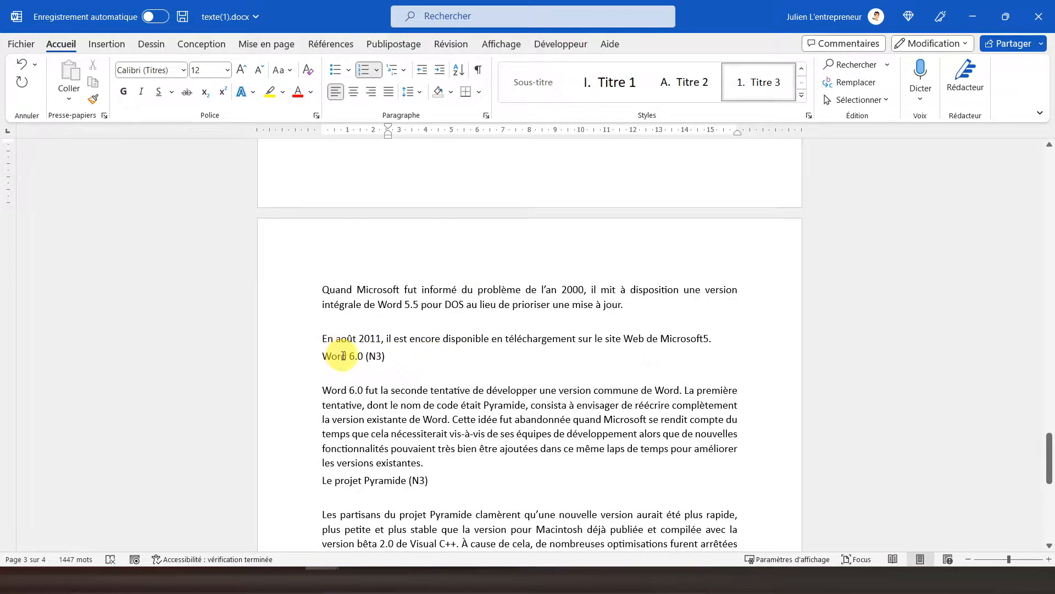
click(343, 355)
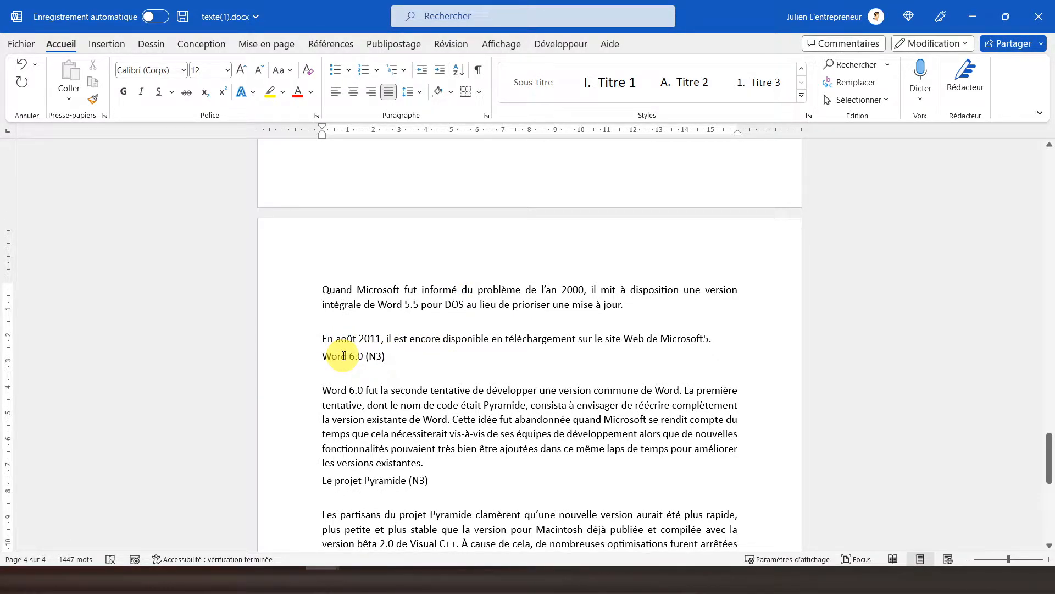
click(771, 82)
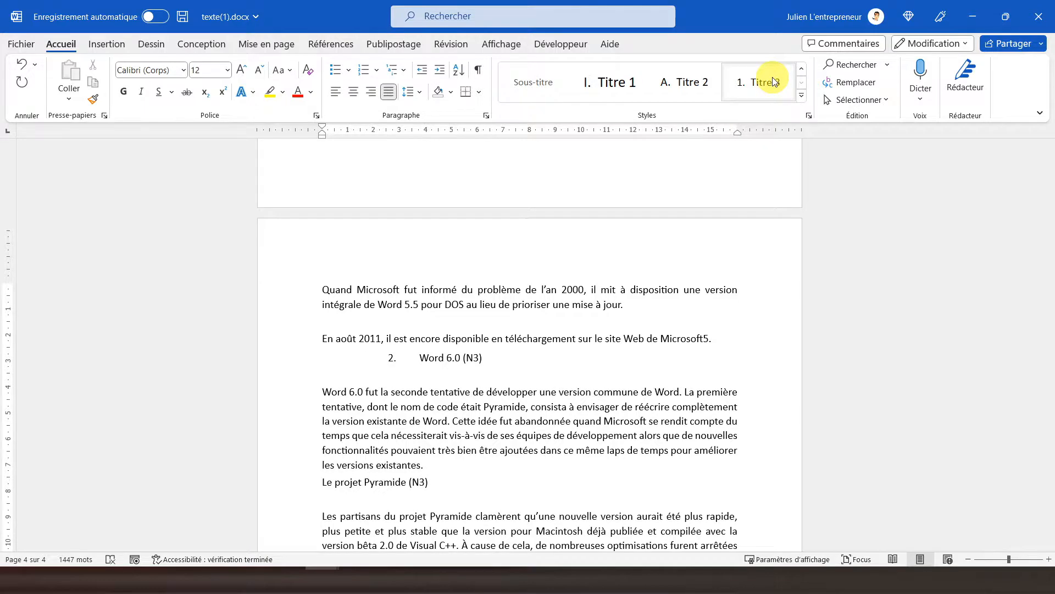
Apply the Titre 3 style to the "Le projet Pyramide (N3)" line
scroll(549, 363, down, 2)
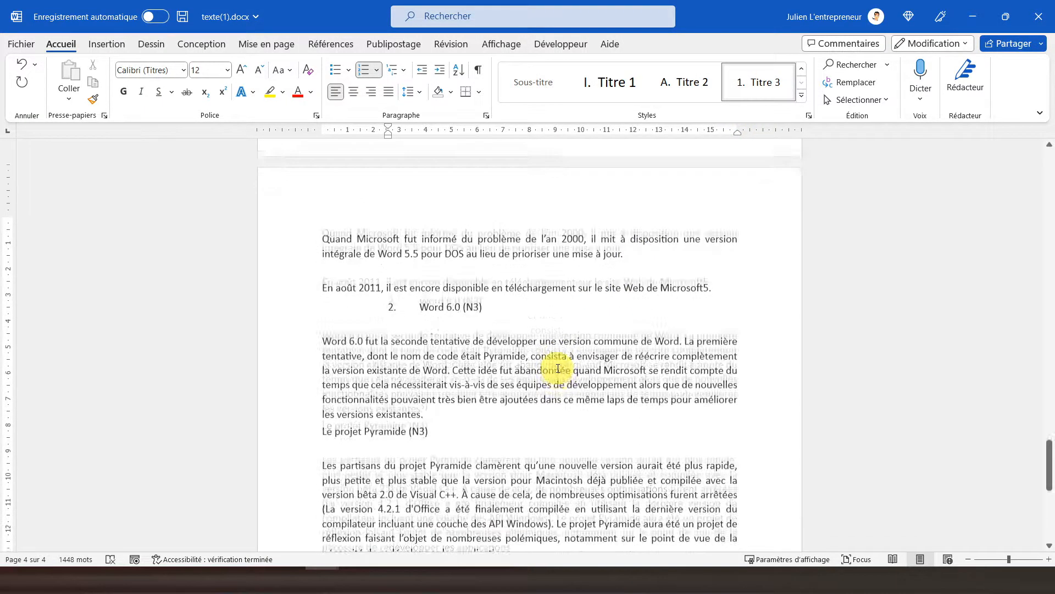
click(375, 383)
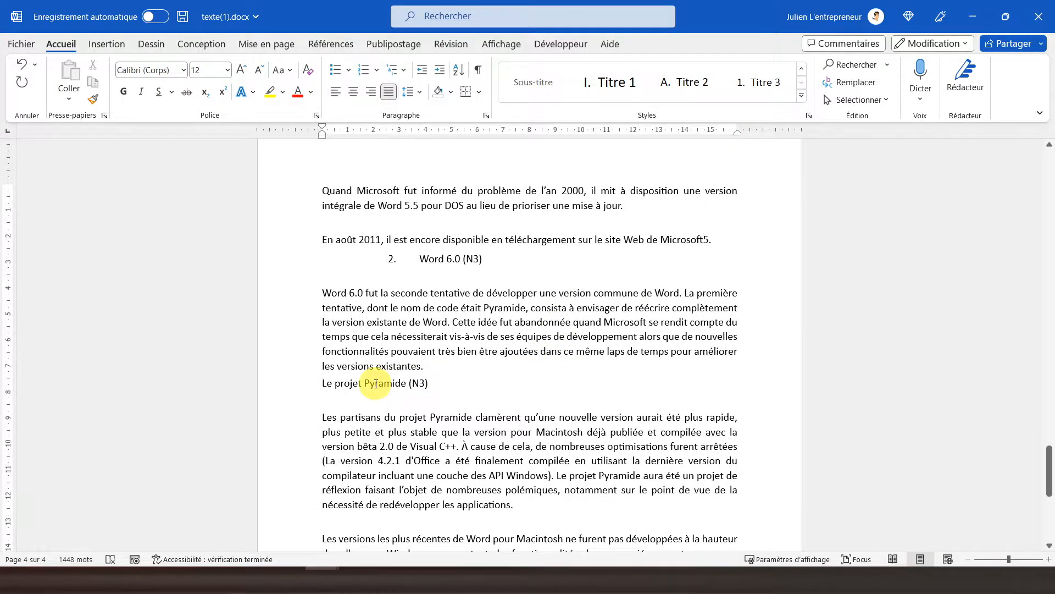
click(764, 88)
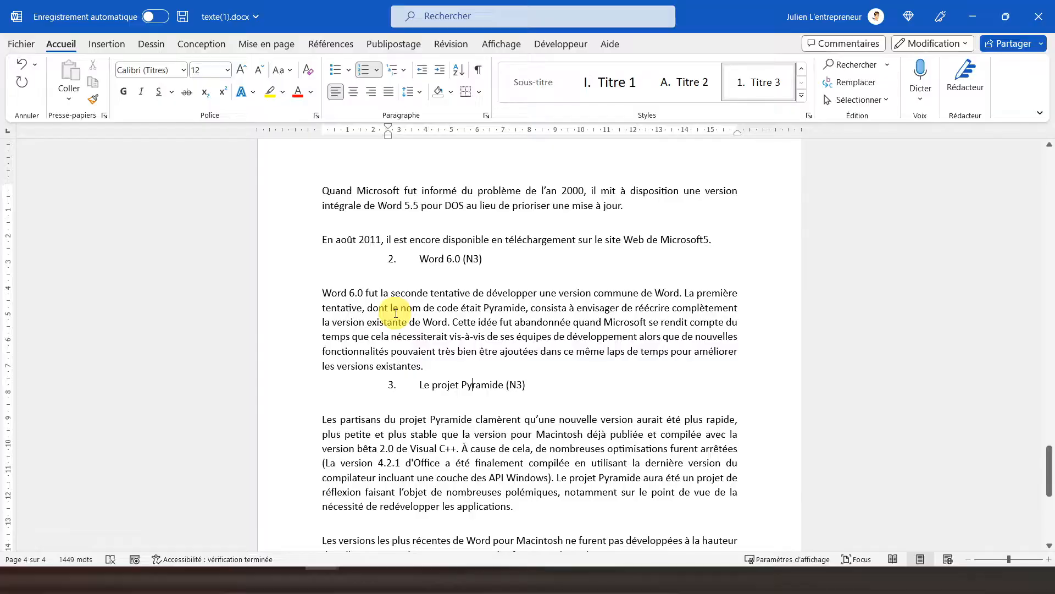
Apply the Titre 3 style to the "Évolution de Word (N3)" line near the end of the document
scroll(396, 313, up, 3)
scroll(396, 313, up, 6)
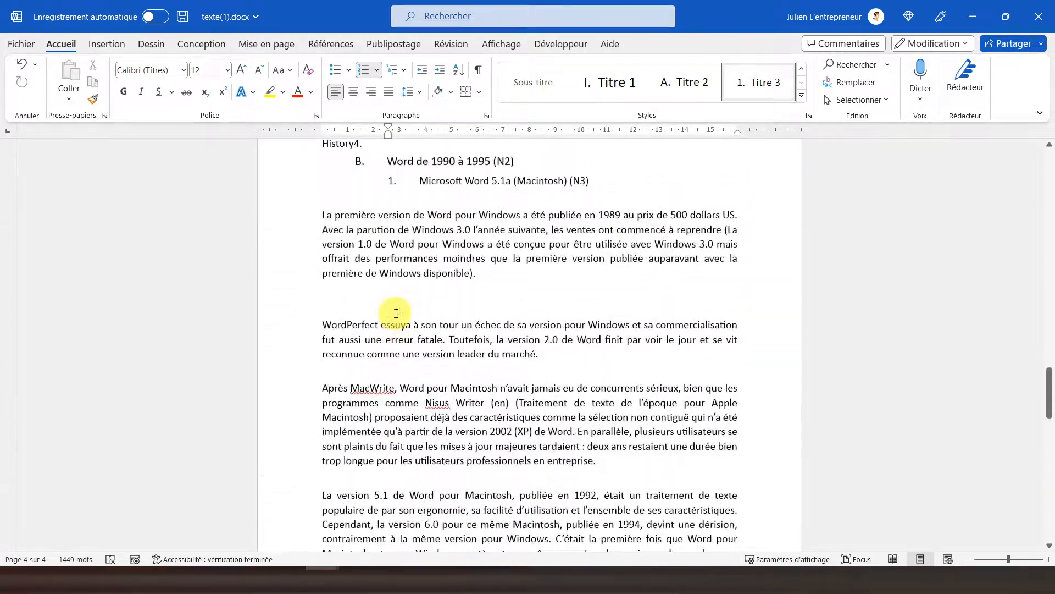
scroll(392, 291, down, 3)
scroll(396, 334, down, 7)
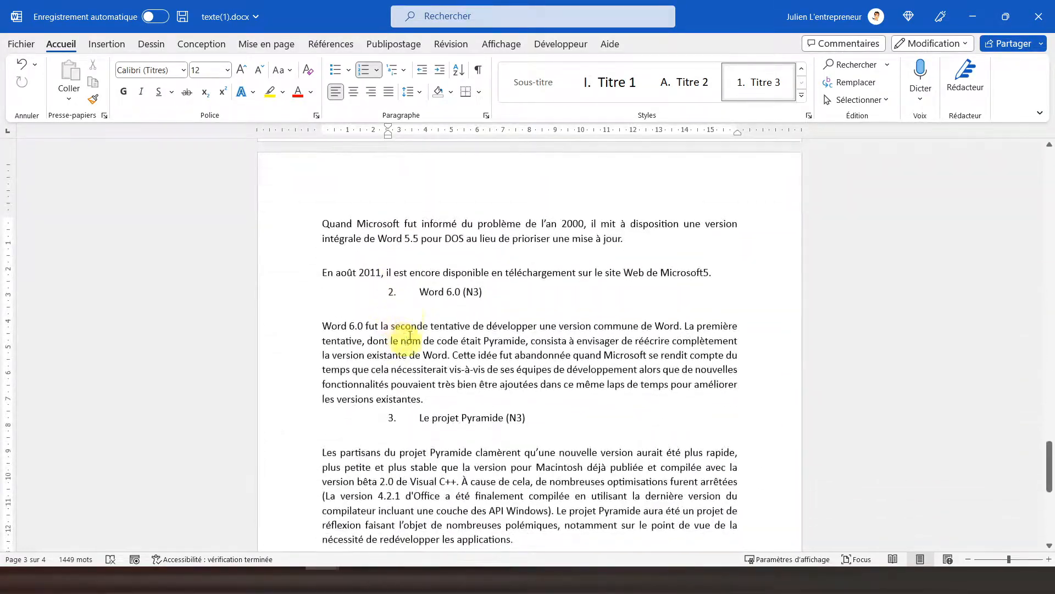
scroll(381, 405, down, 3)
scroll(384, 421, down, 2)
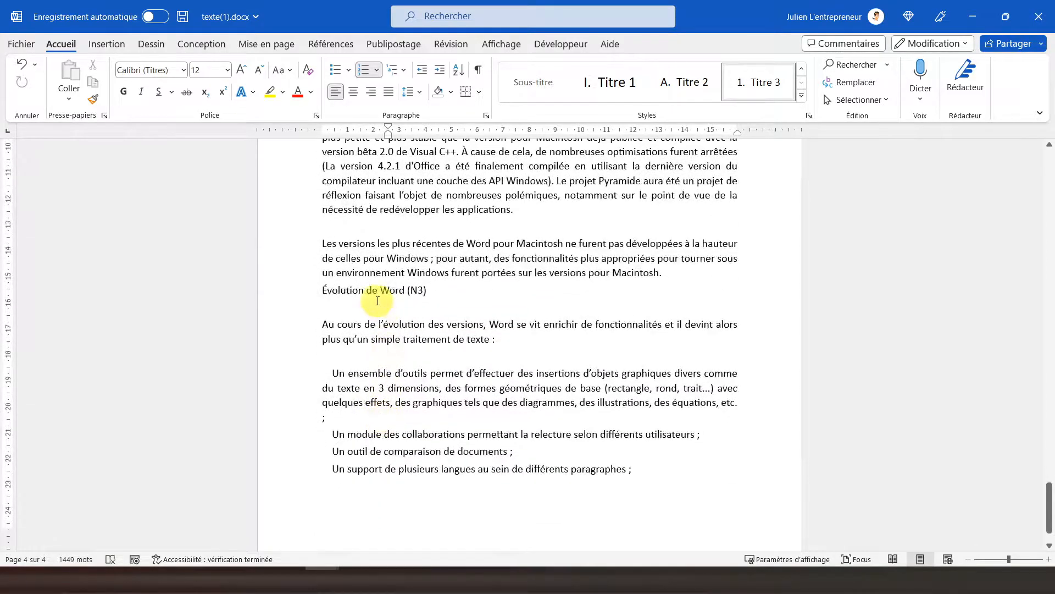
click(378, 292)
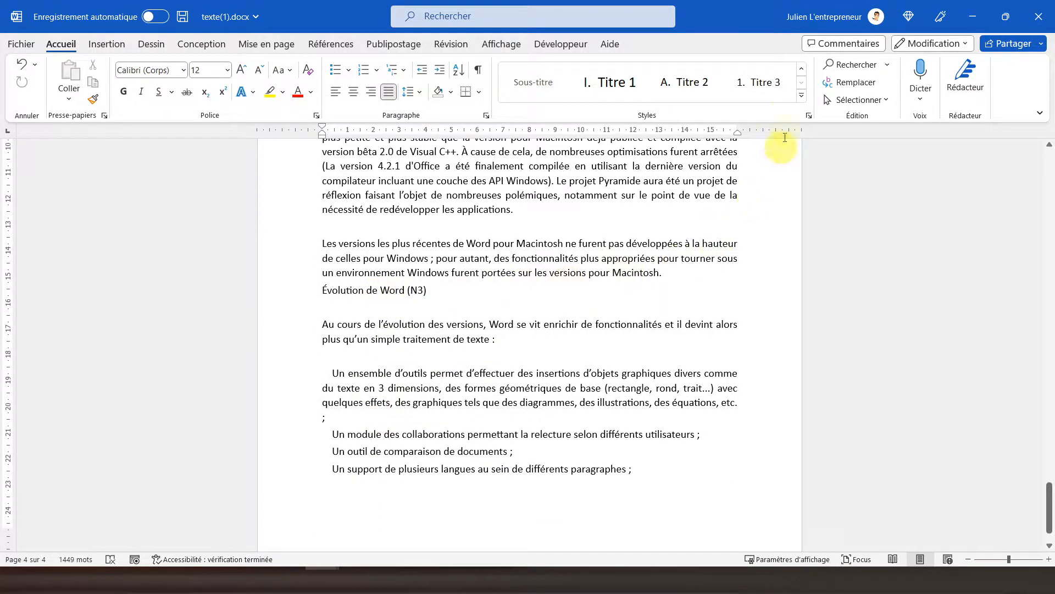
click(770, 84)
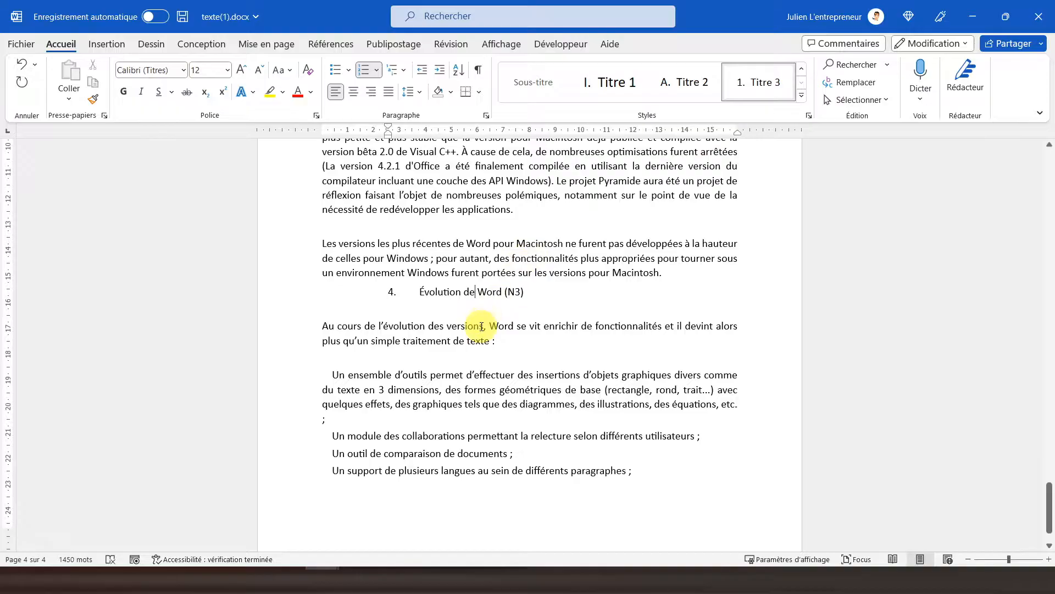
Modify the Titre 1 style from the "Introduction (N1)" heading, making its text bold and dark red (Rouge foncé)
scroll(482, 327, up, 20)
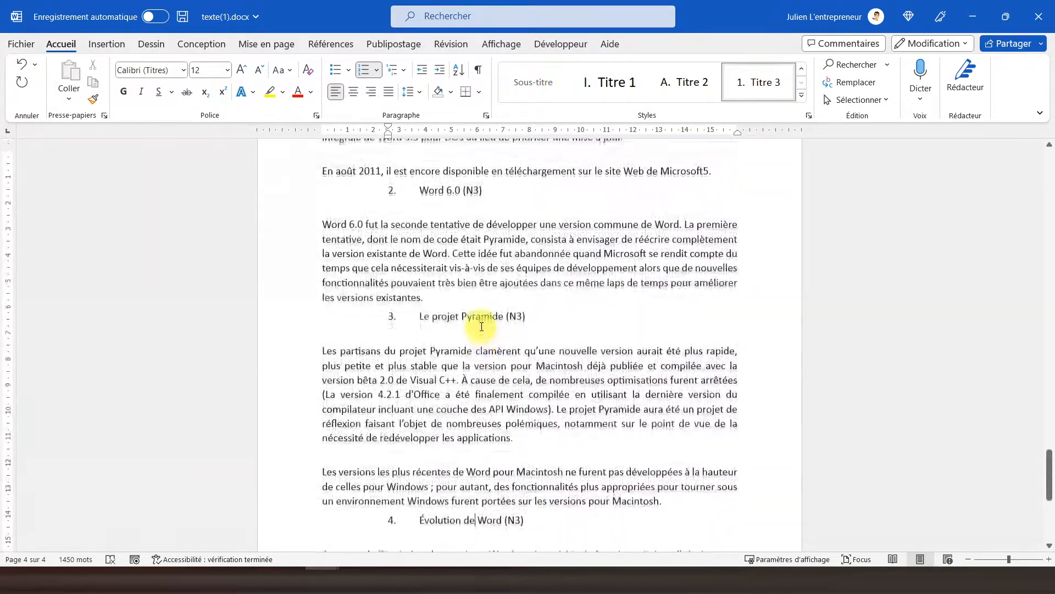
scroll(482, 327, up, 15)
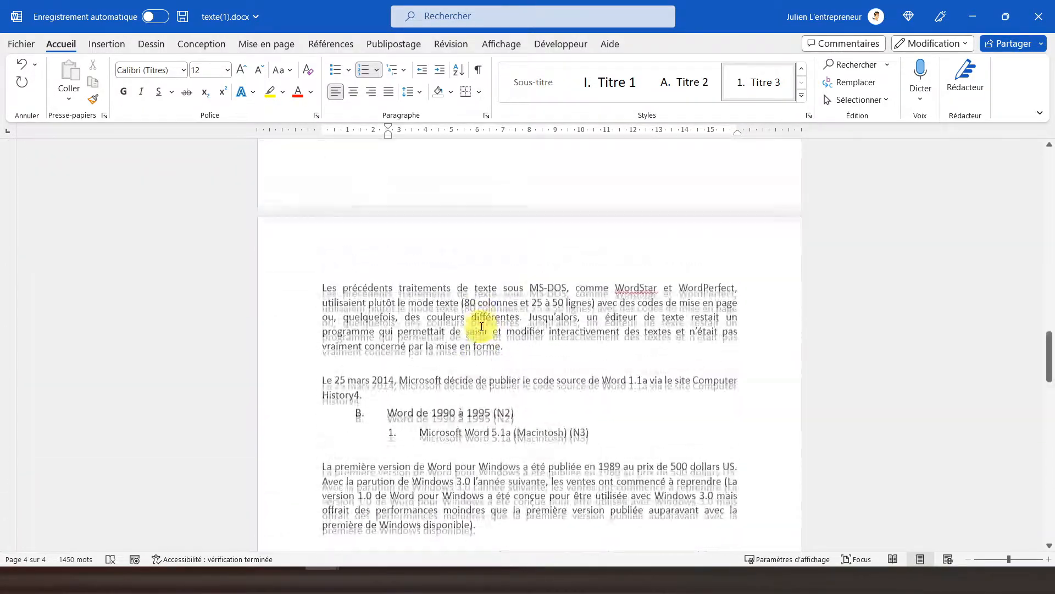
scroll(481, 326, up, 15)
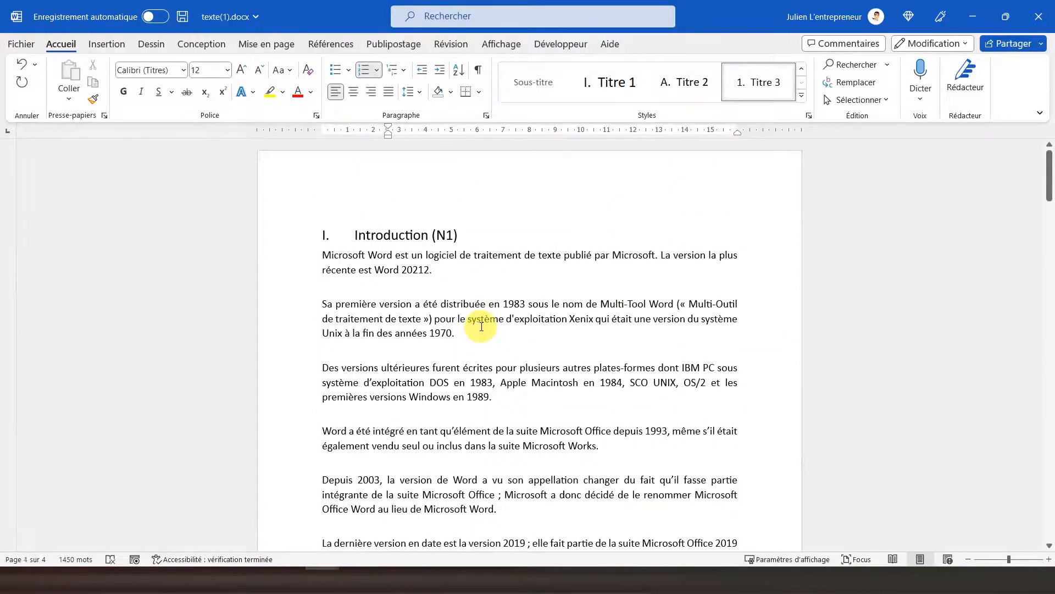
click(376, 236)
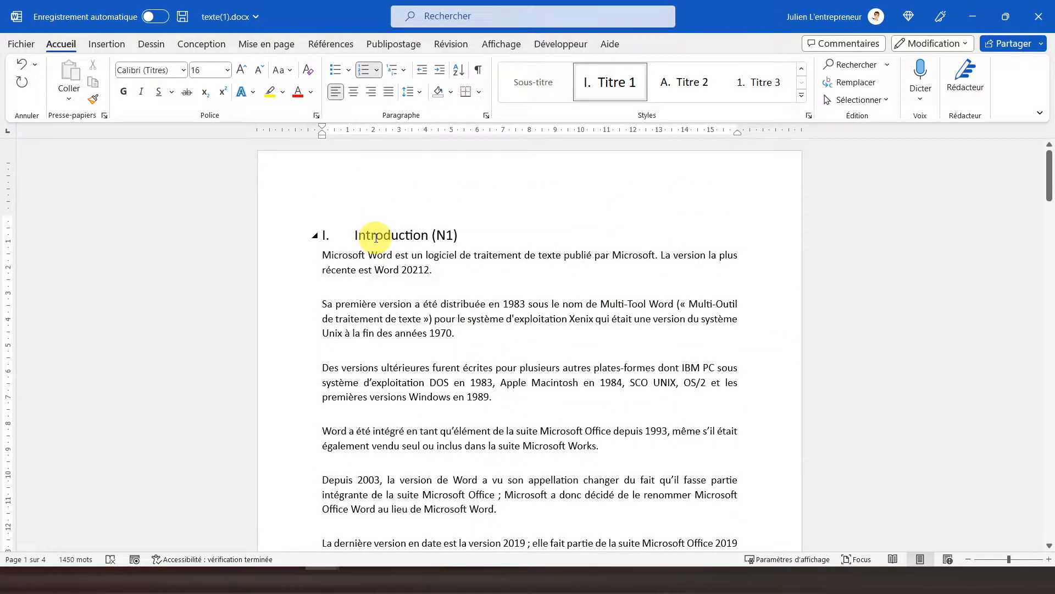
right_click(610, 90)
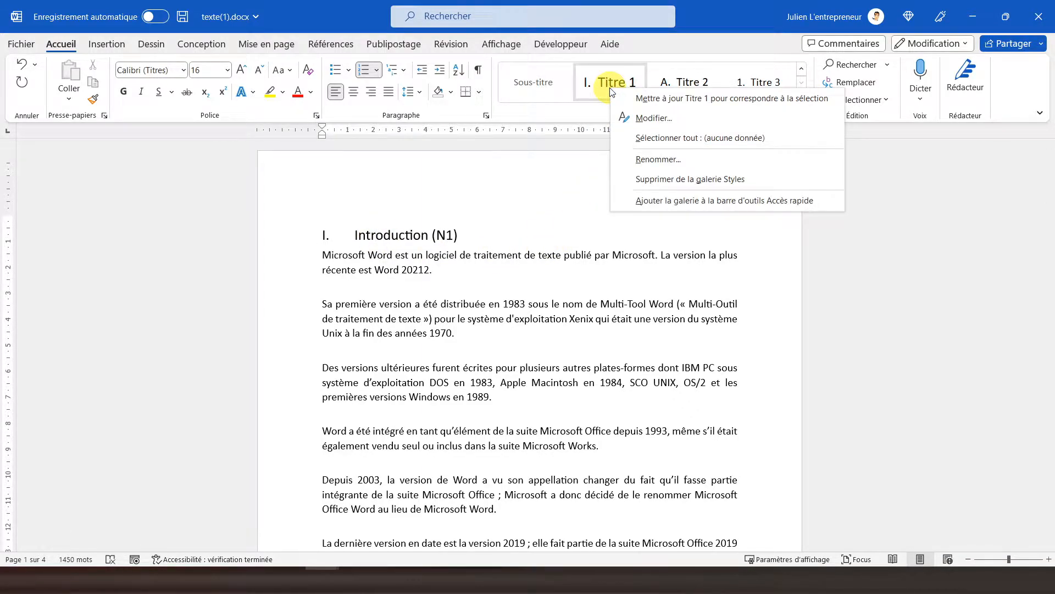
click(638, 118)
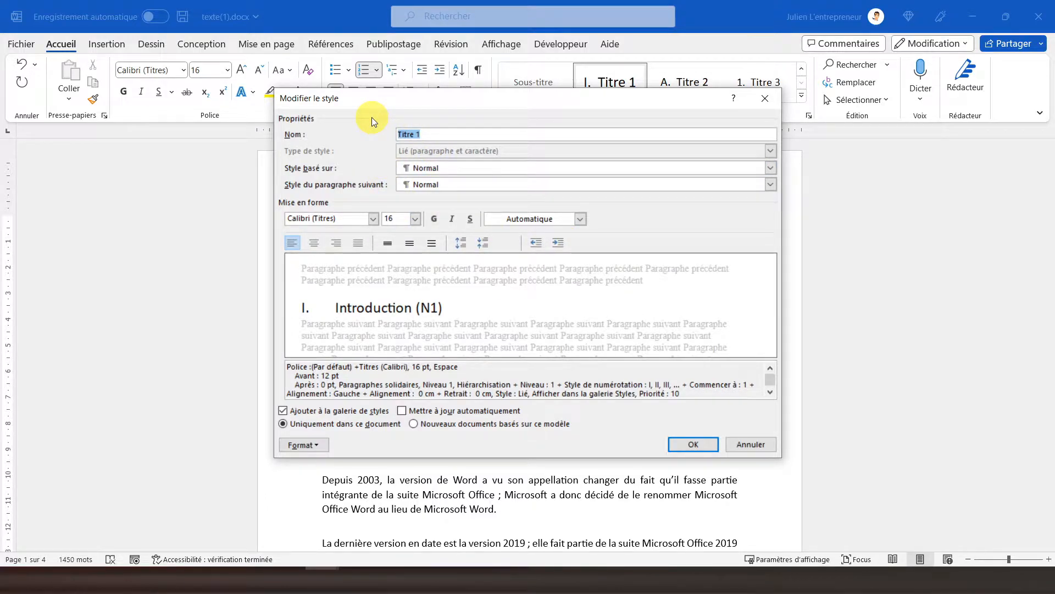
click(771, 168)
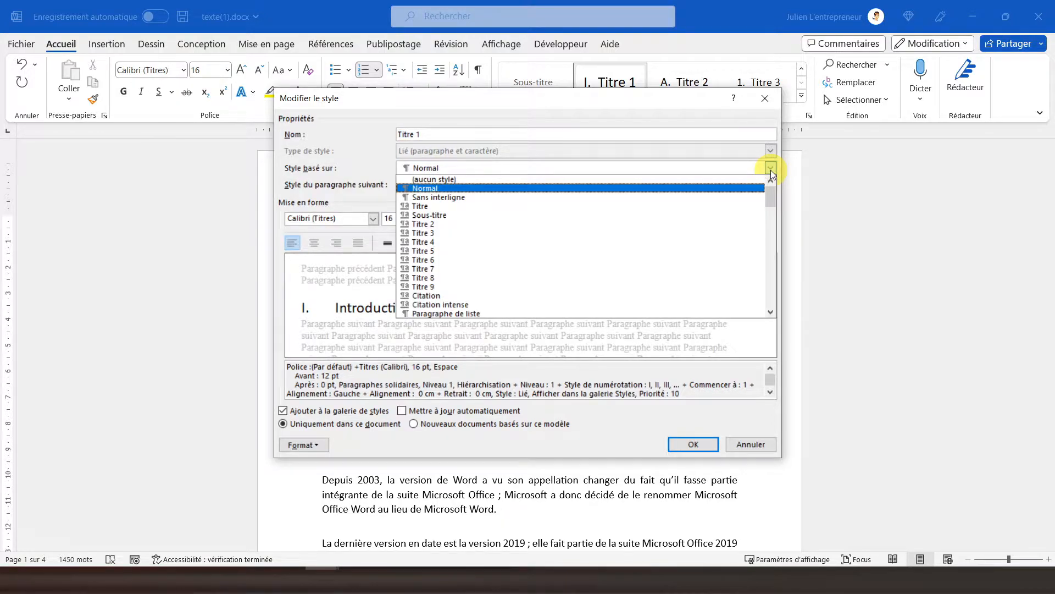
click(771, 170)
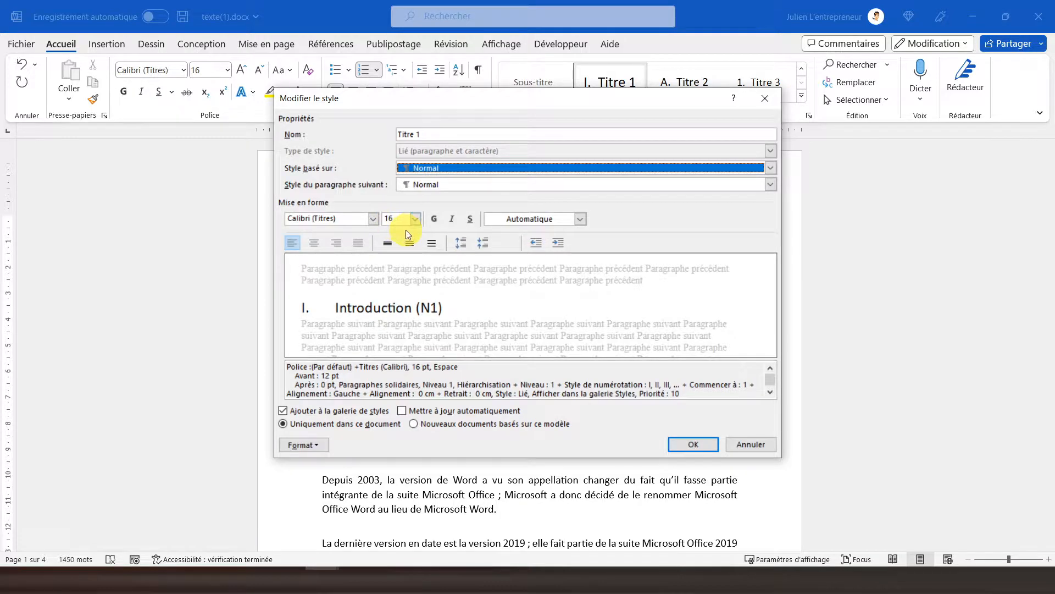
click(435, 219)
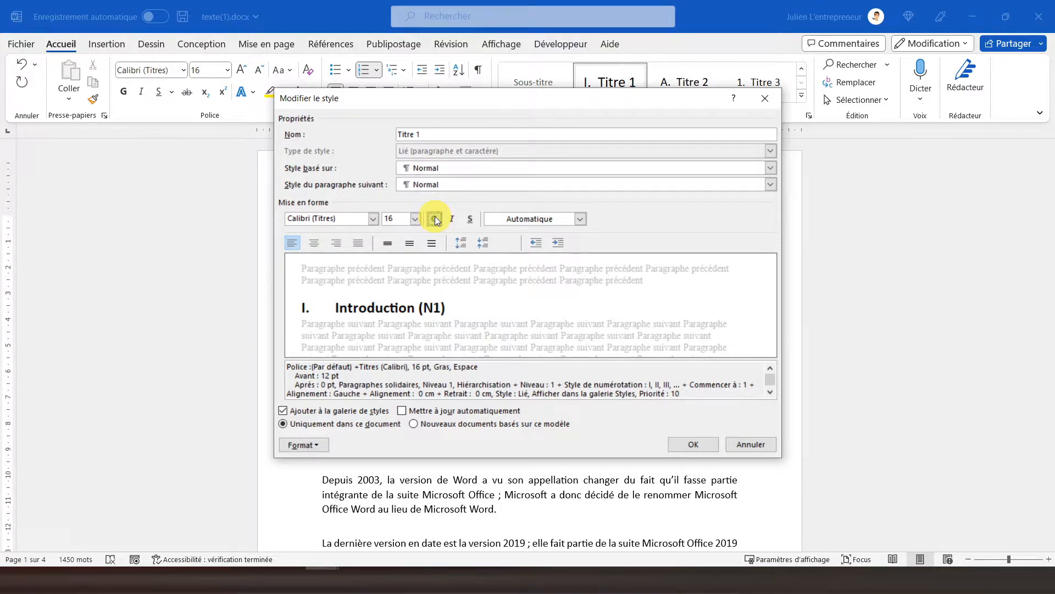
click(580, 219)
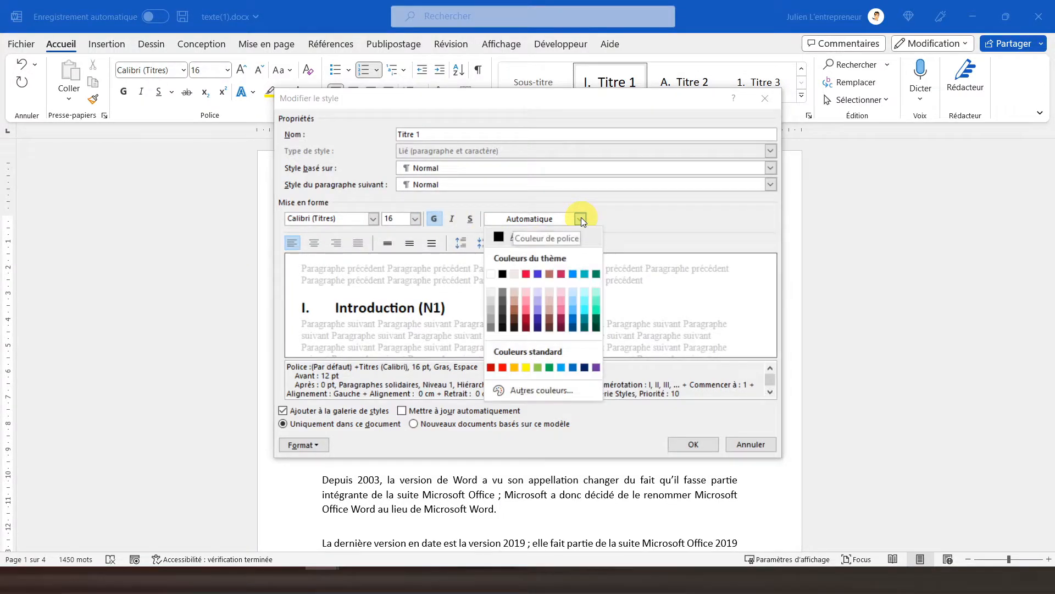
click(494, 368)
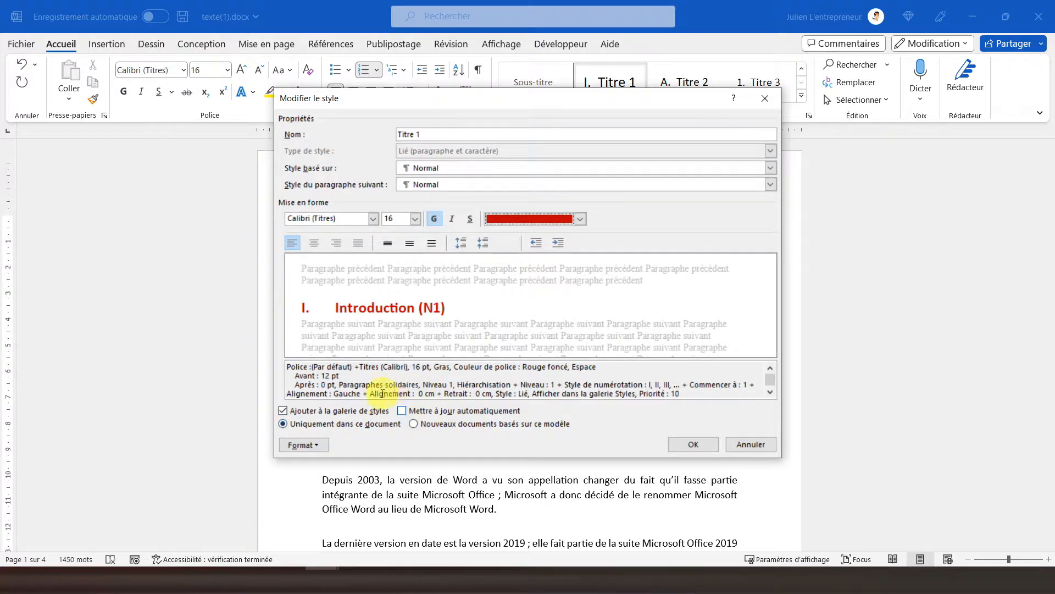
Add a bottom paragraph border to the Titre 1 style, choose dark red and 1 ½ pt as line settings, and save the style
click(319, 448)
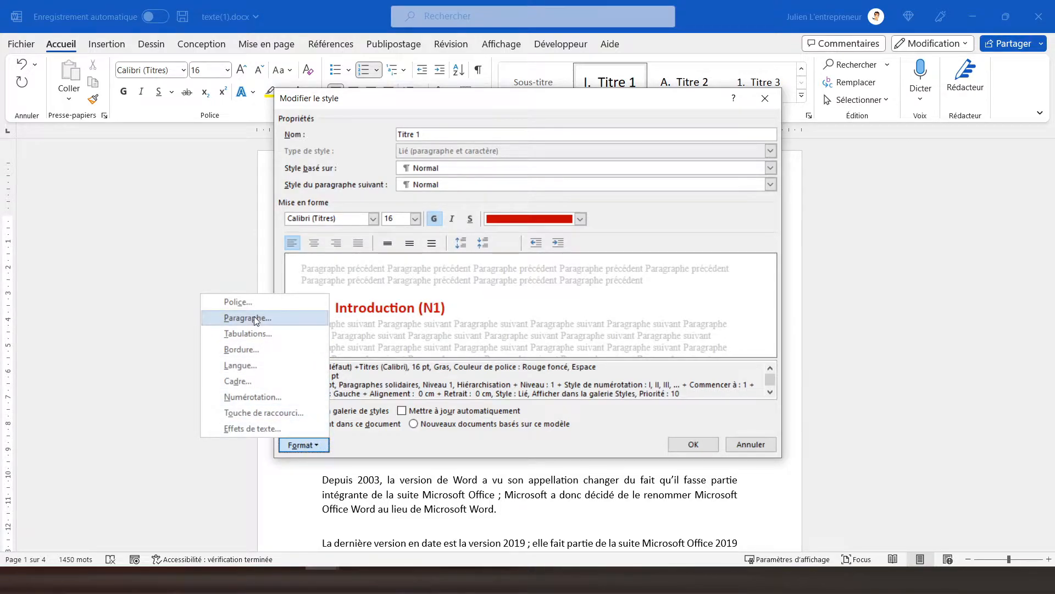
click(277, 357)
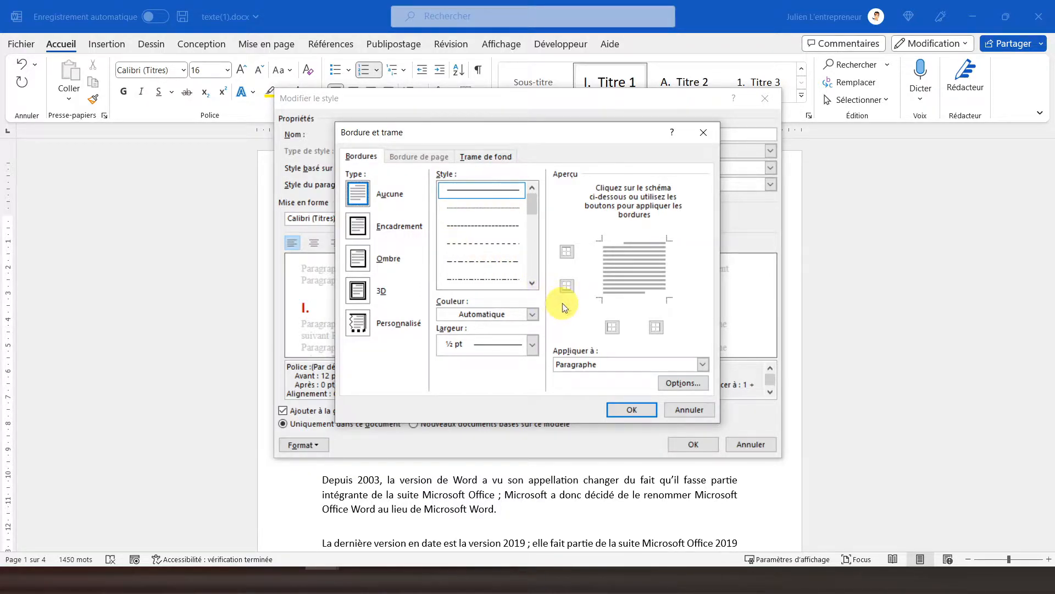
click(624, 300)
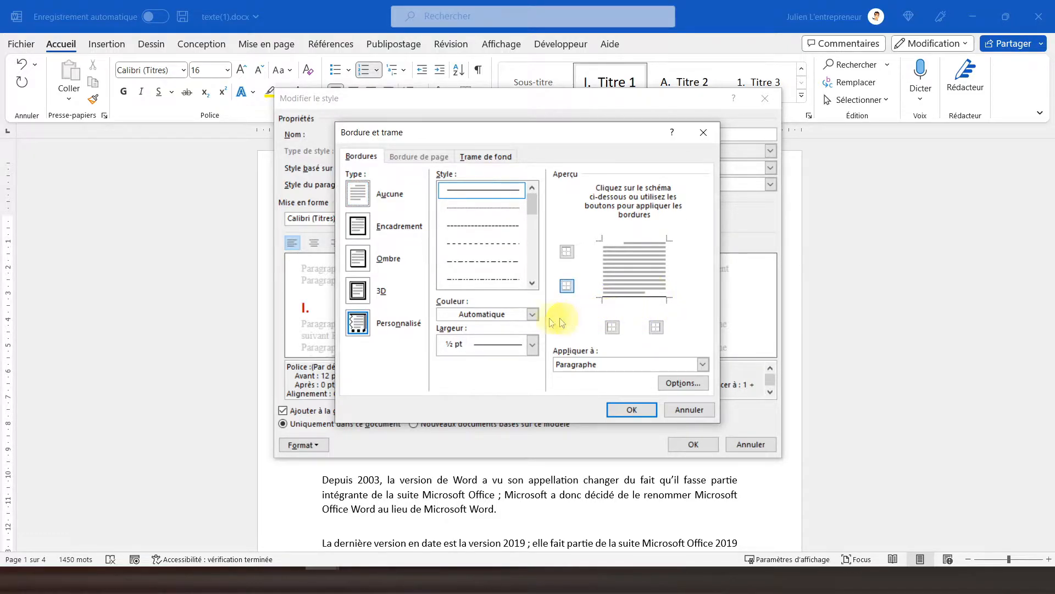
click(533, 315)
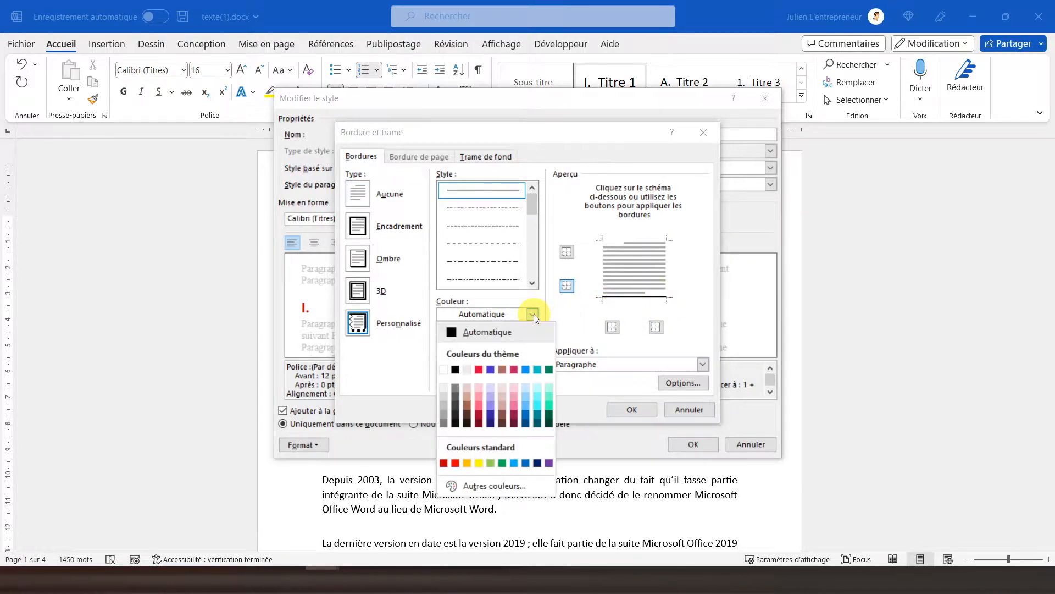
click(444, 463)
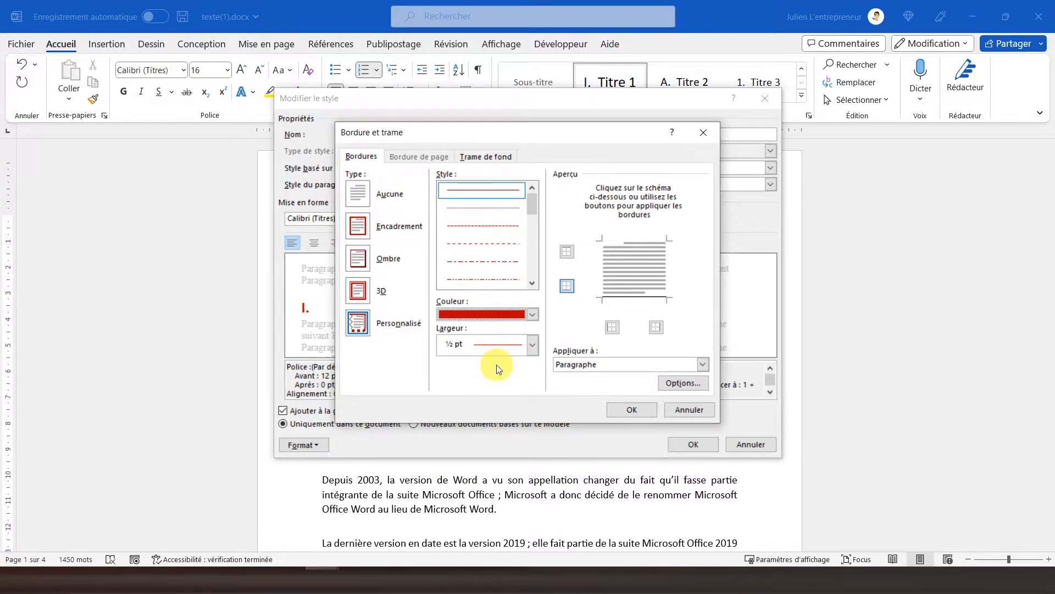
click(532, 345)
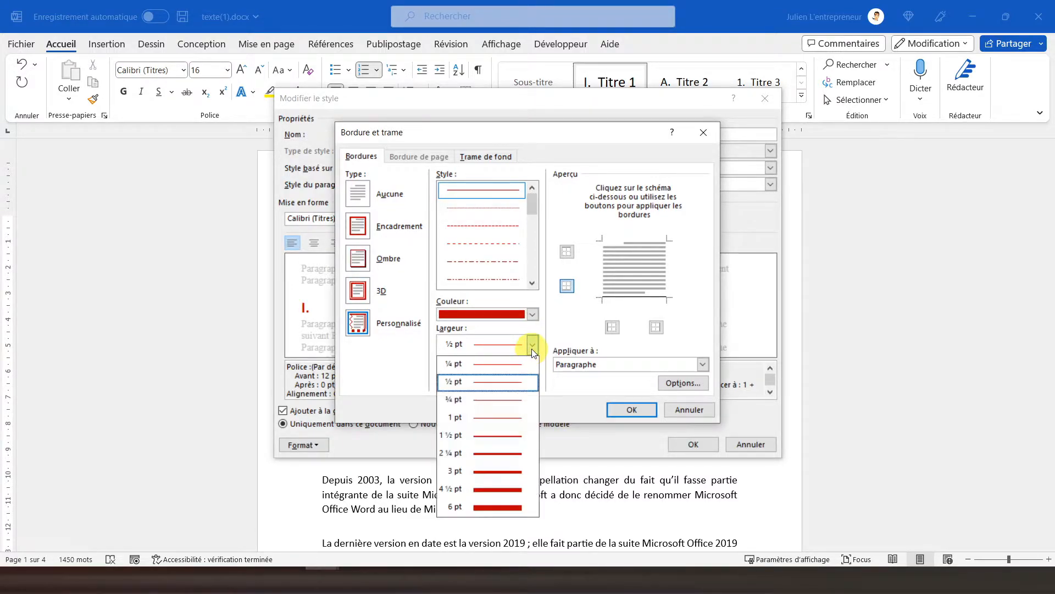
click(503, 440)
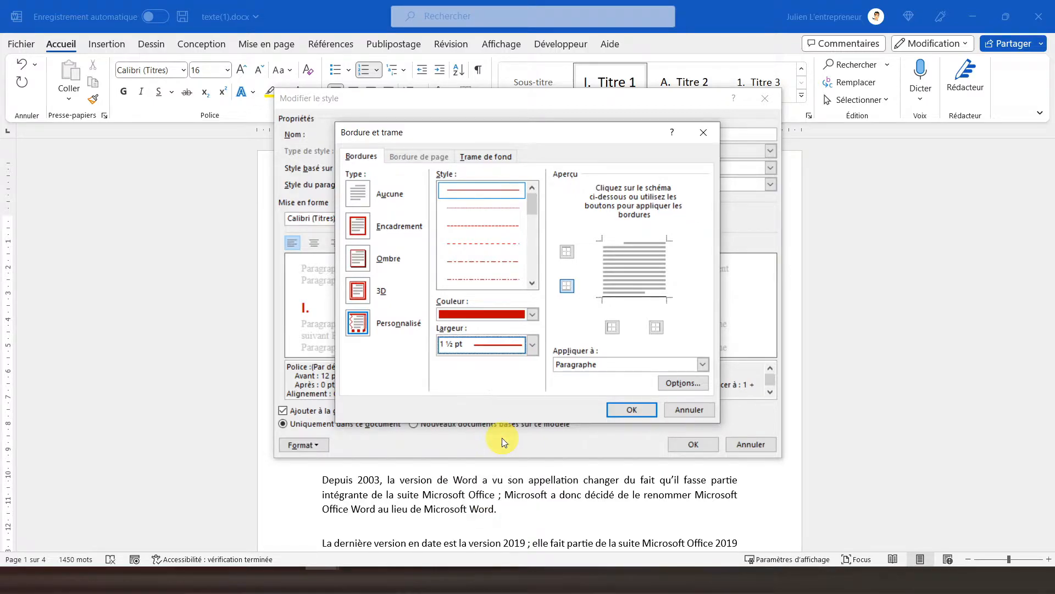
click(631, 409)
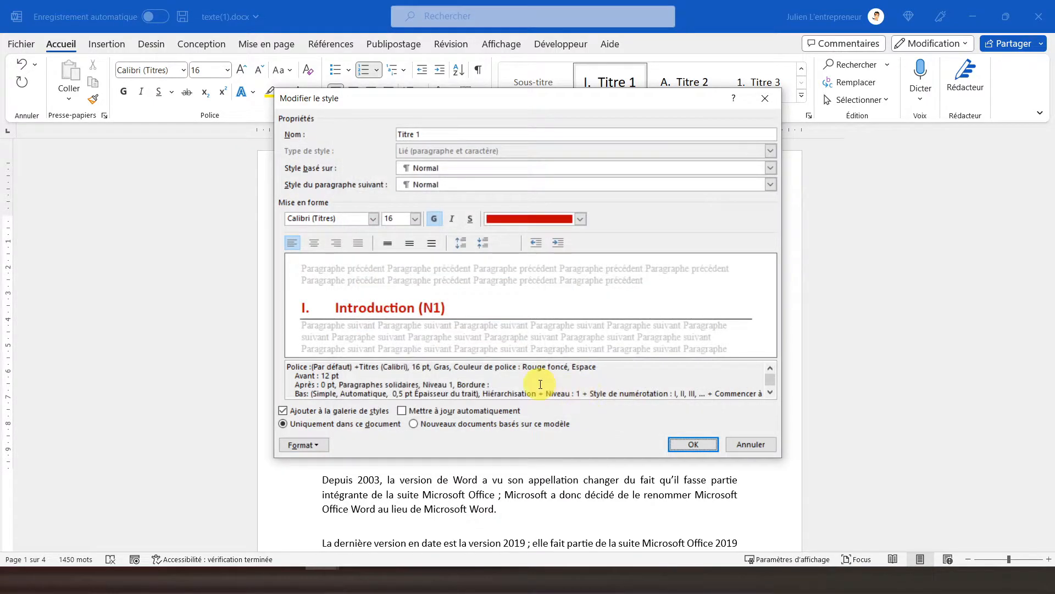
click(684, 443)
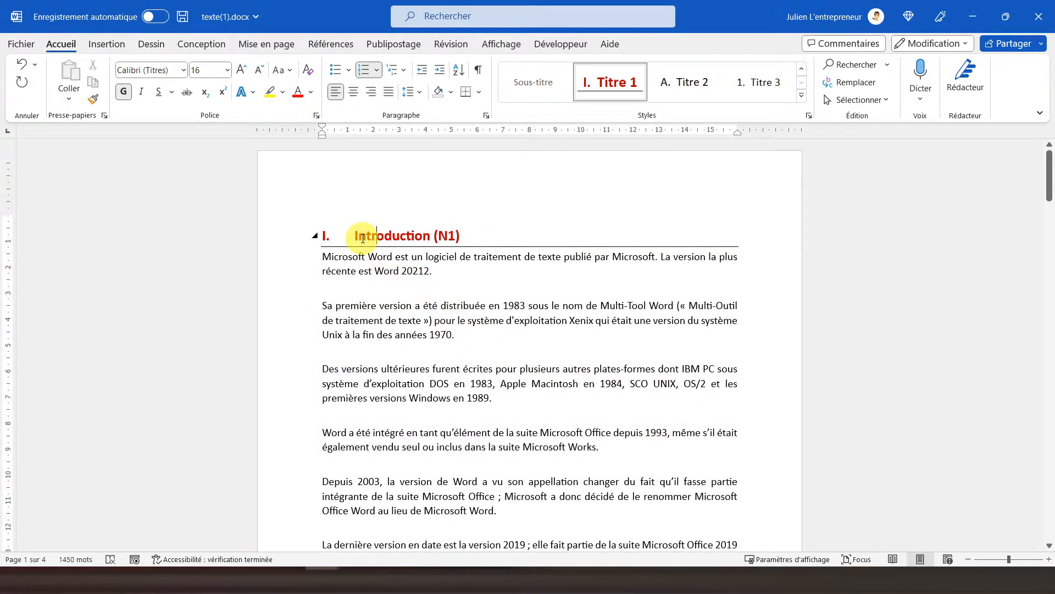
Review the modified Titre 1 formatting on the level 1 headings throughout the document
scroll(360, 236, down, 5)
scroll(358, 236, up, 5)
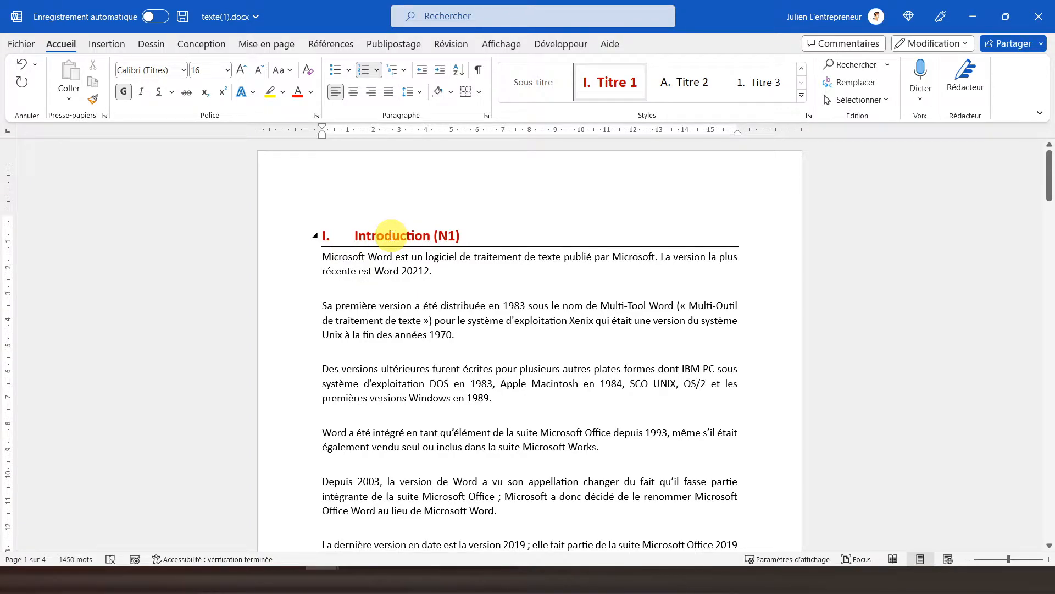
scroll(391, 236, down, 10)
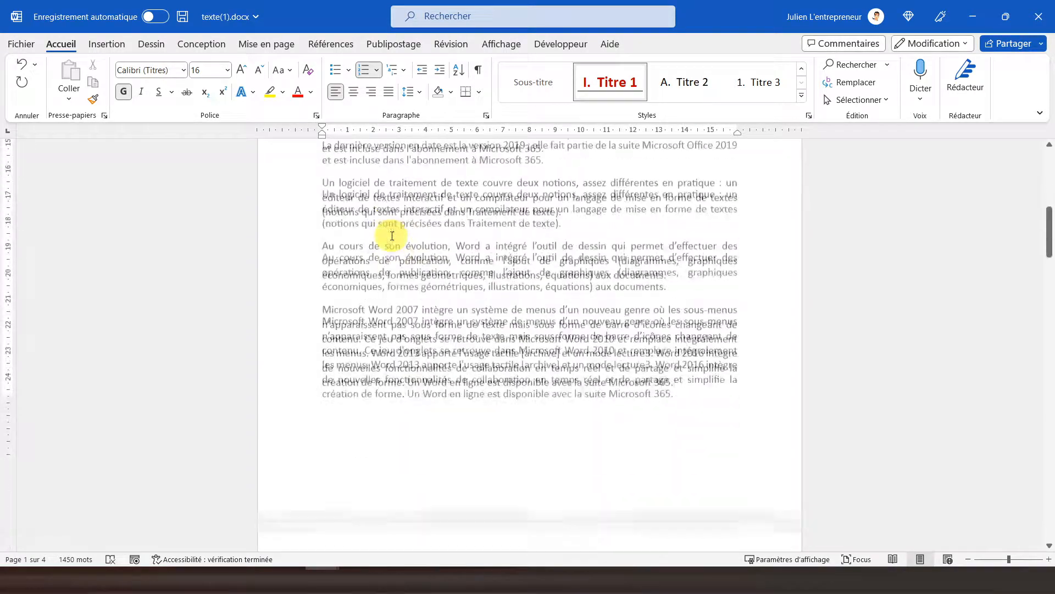
scroll(379, 243, down, 1)
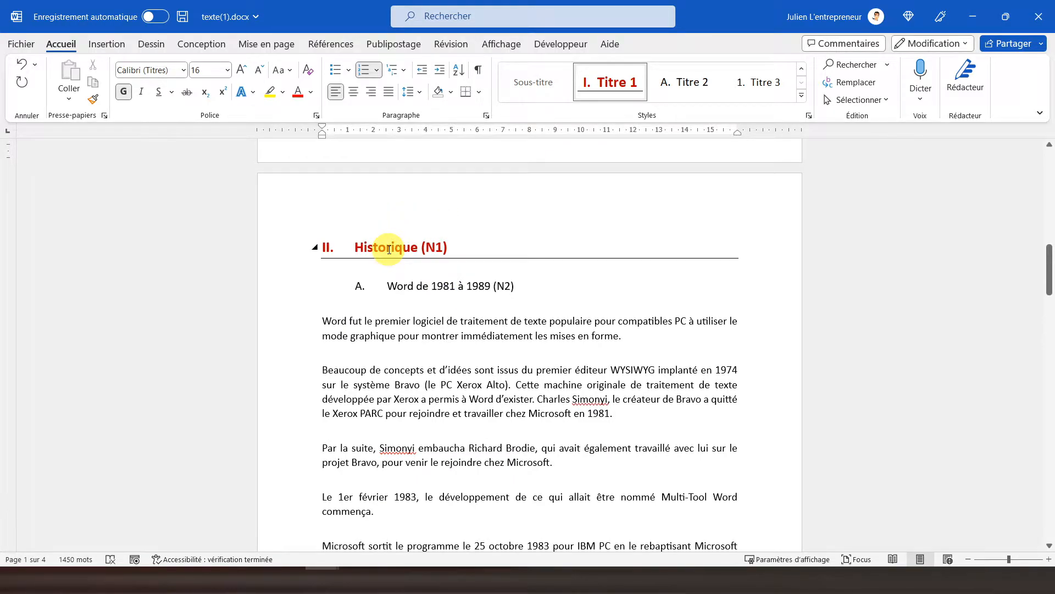
scroll(389, 250, down, 15)
scroll(389, 249, down, 4)
scroll(389, 250, up, 20)
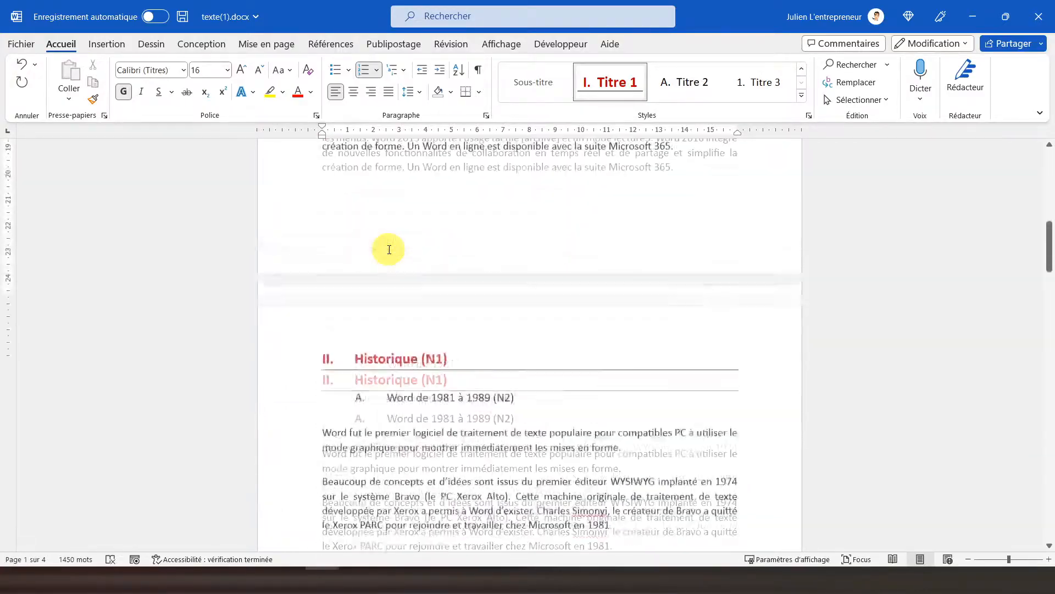
scroll(389, 249, up, 10)
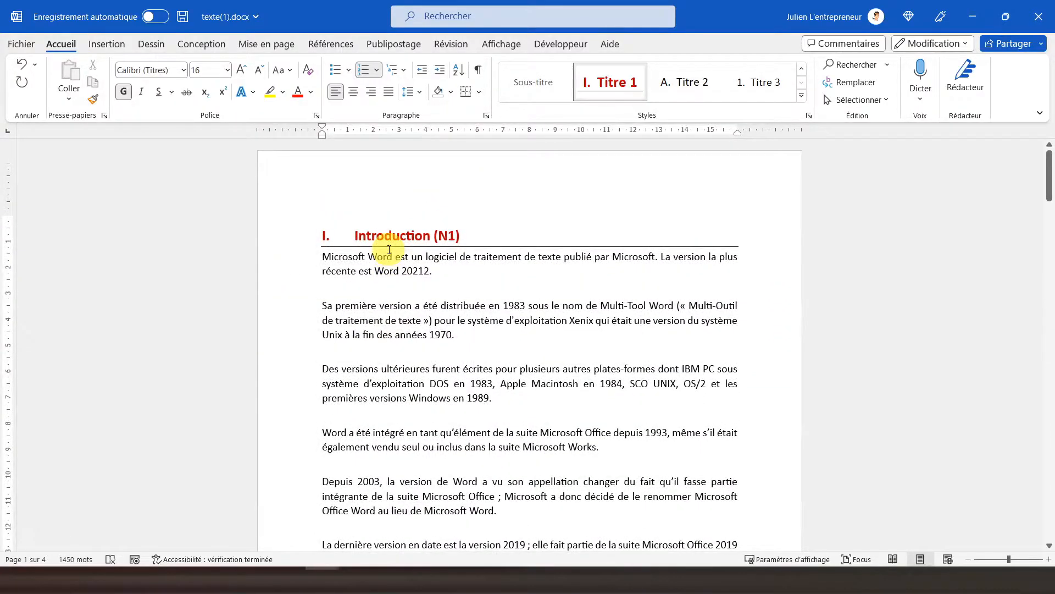
Modify the Titre 2 style from the "Word de 1981 à 1989 (N2)" heading, making its text bold and red (Rouge)
click(363, 266)
scroll(360, 265, down, 10)
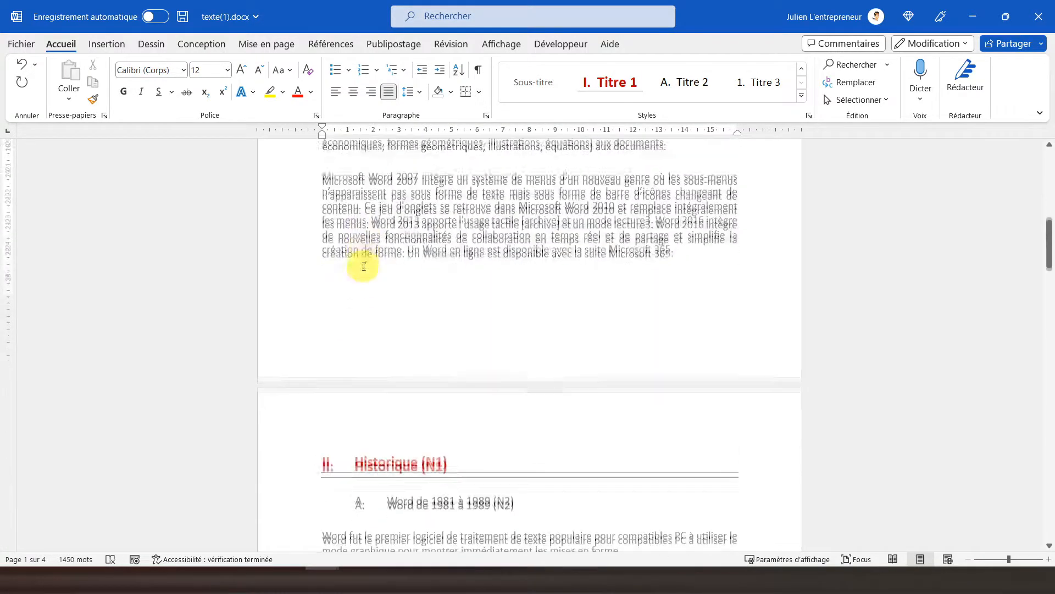
click(417, 387)
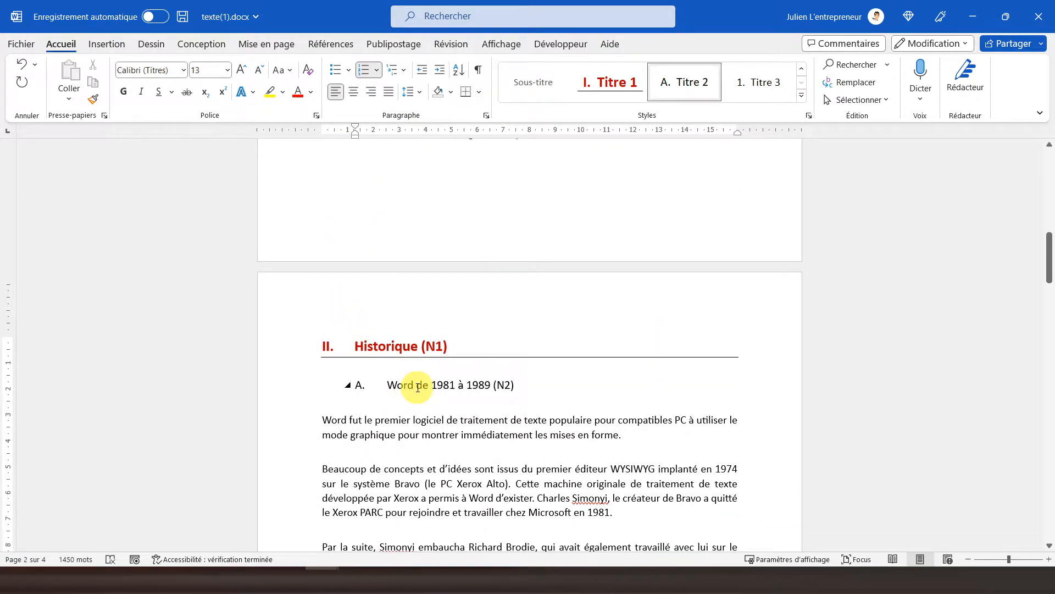
right_click(688, 86)
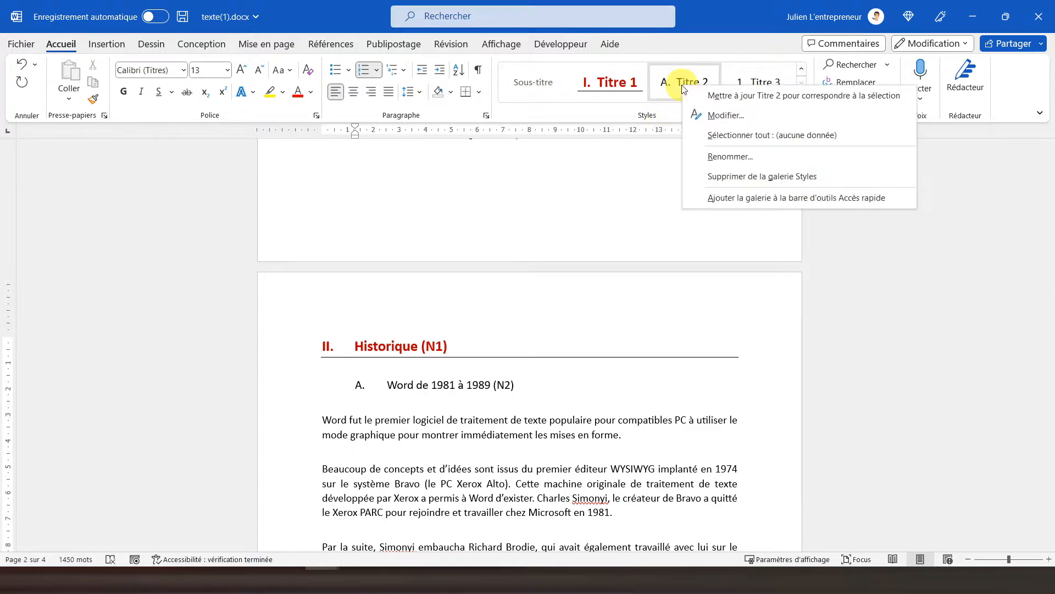
click(713, 114)
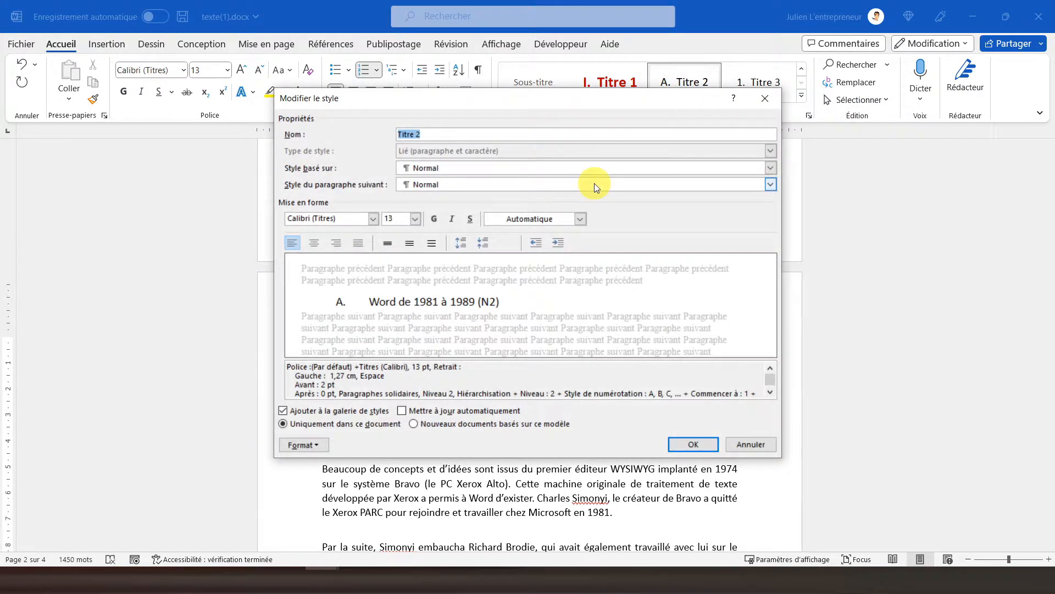
click(440, 221)
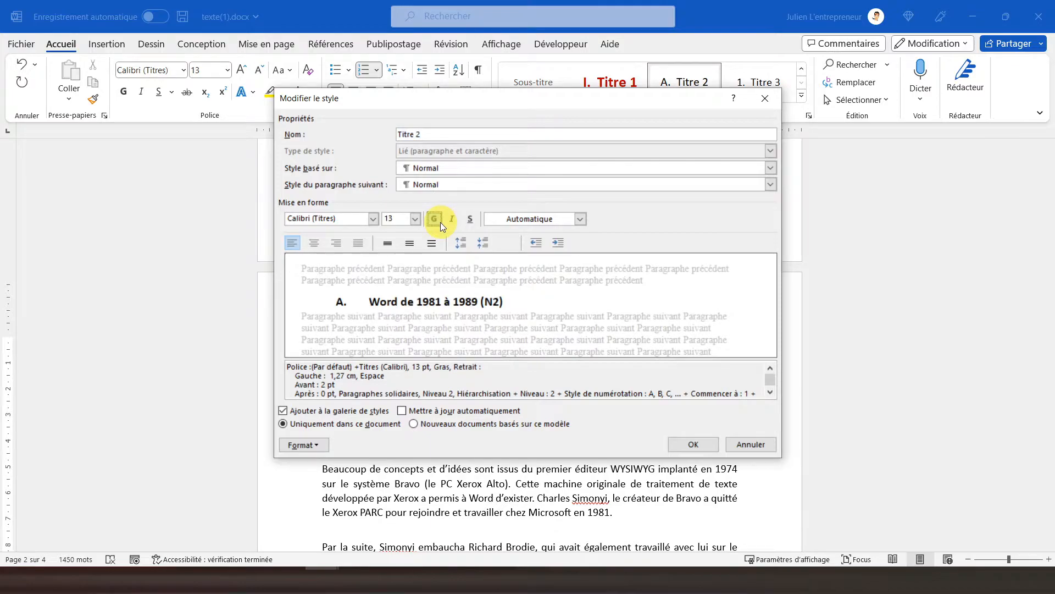
click(581, 219)
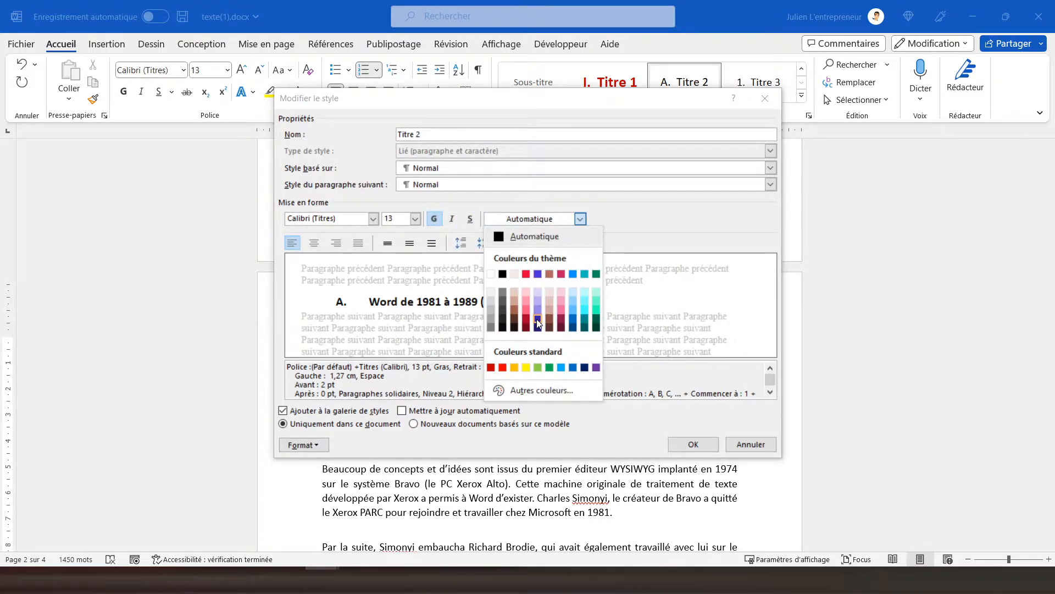
click(503, 368)
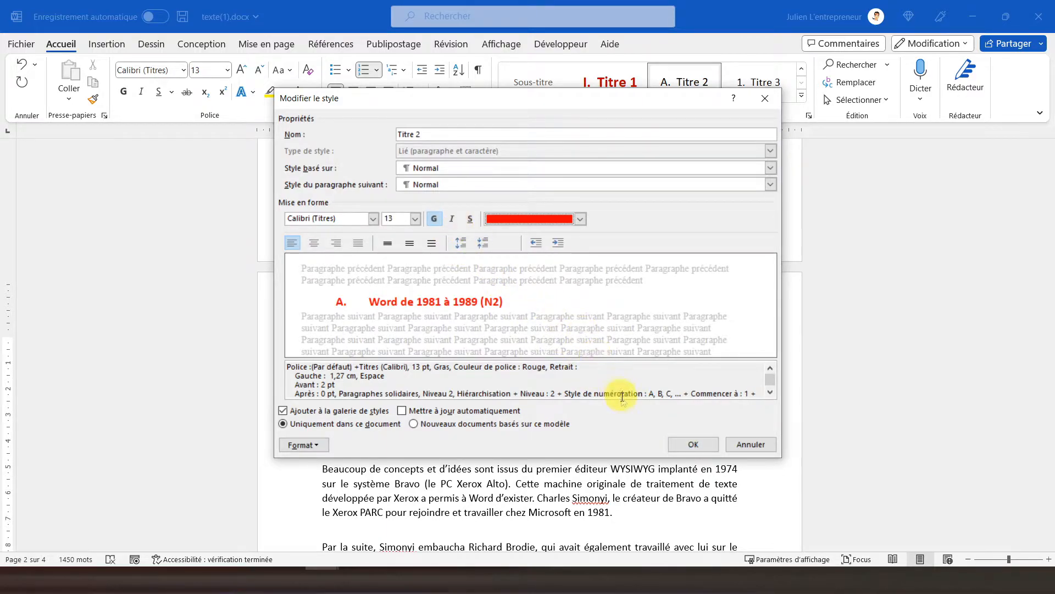
click(454, 219)
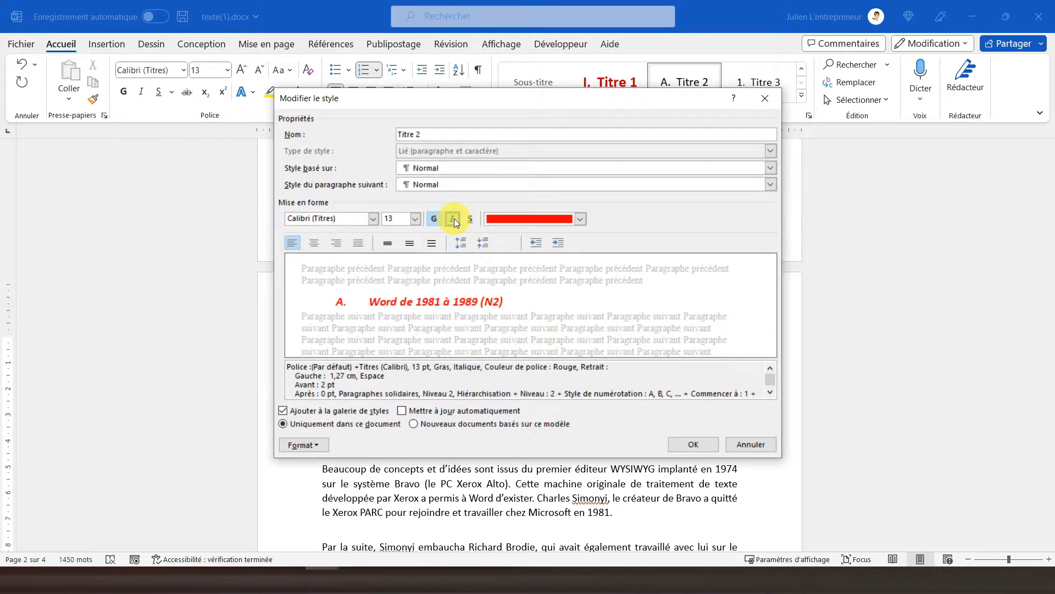
click(451, 220)
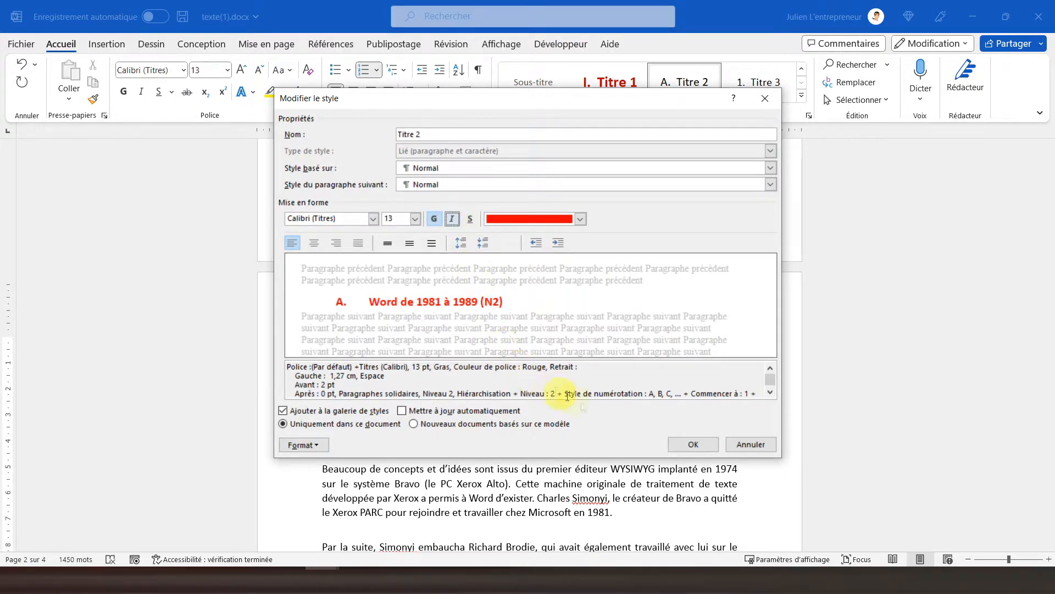
click(692, 445)
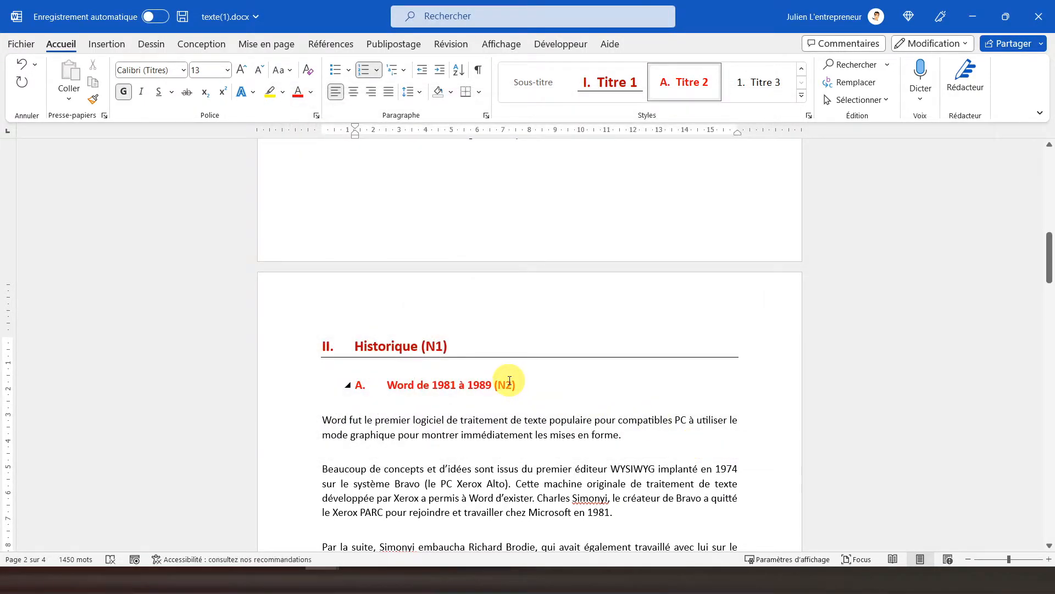
Modify the Titre 3 style from the "Microsoft Word 5.1a (Macintosh) (N3)" heading to make its text bold, and check the other level 3 headings
scroll(510, 381, down, 15)
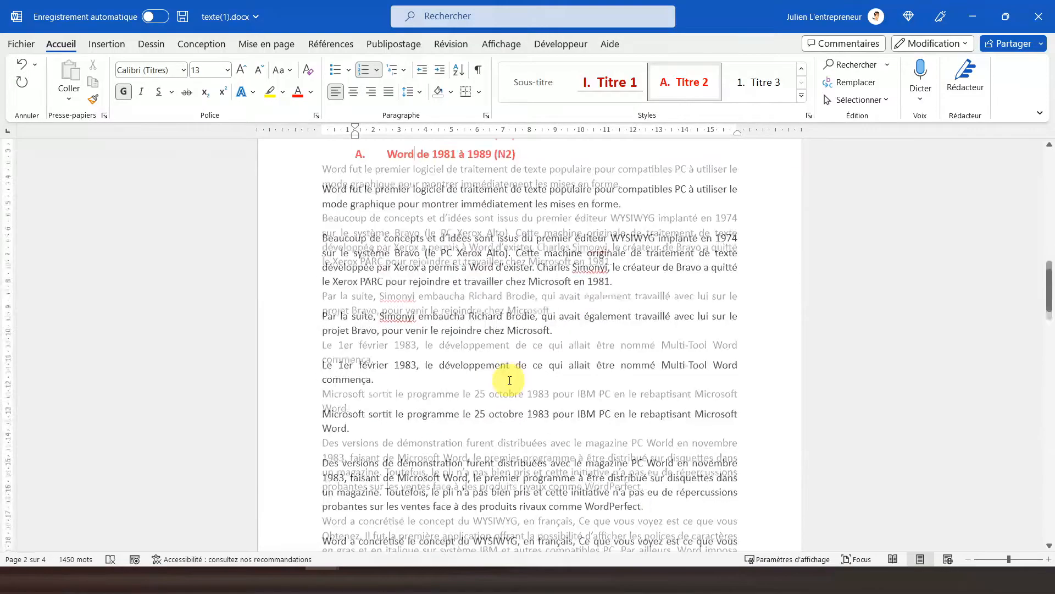
scroll(510, 380, down, 3)
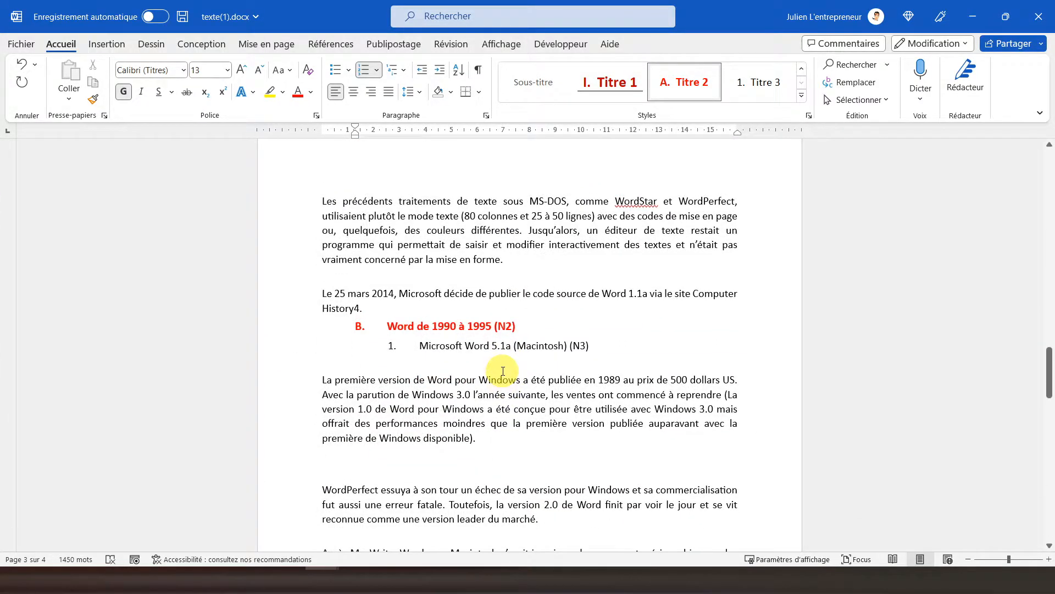
click(532, 346)
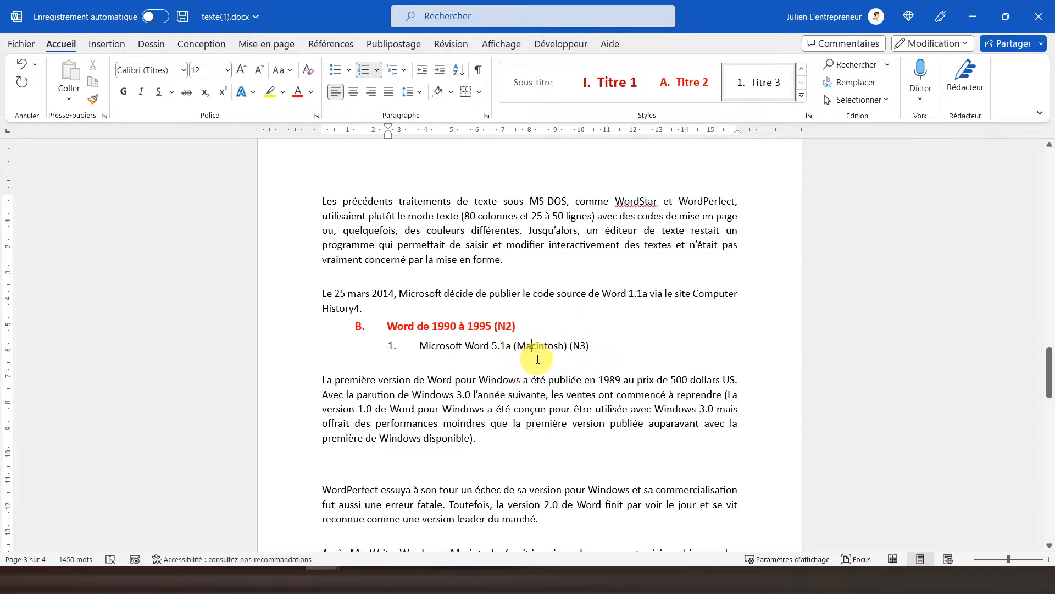
scroll(537, 358, down, 1)
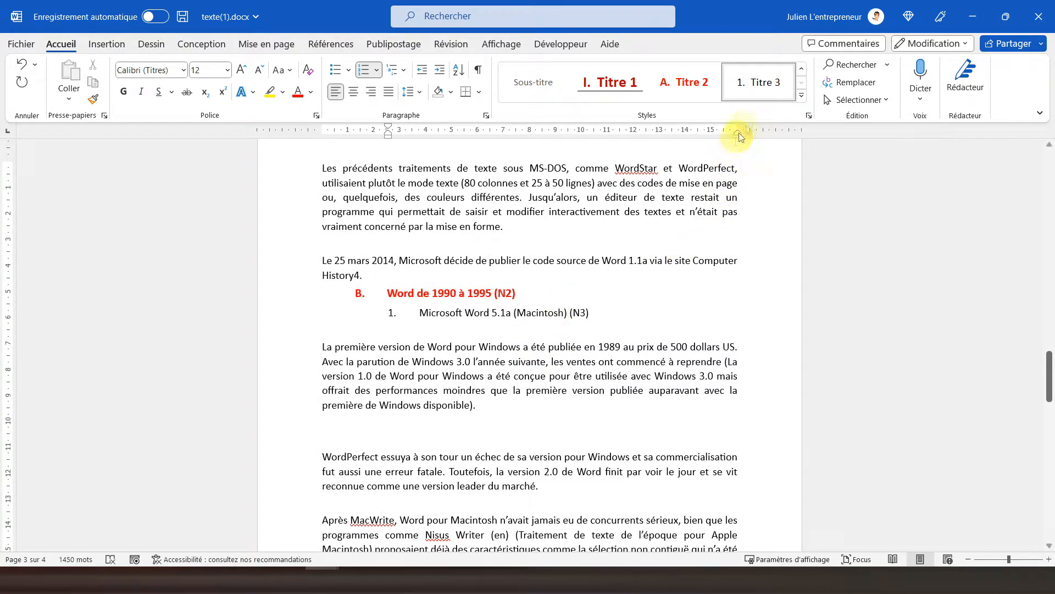
right_click(755, 85)
click(792, 113)
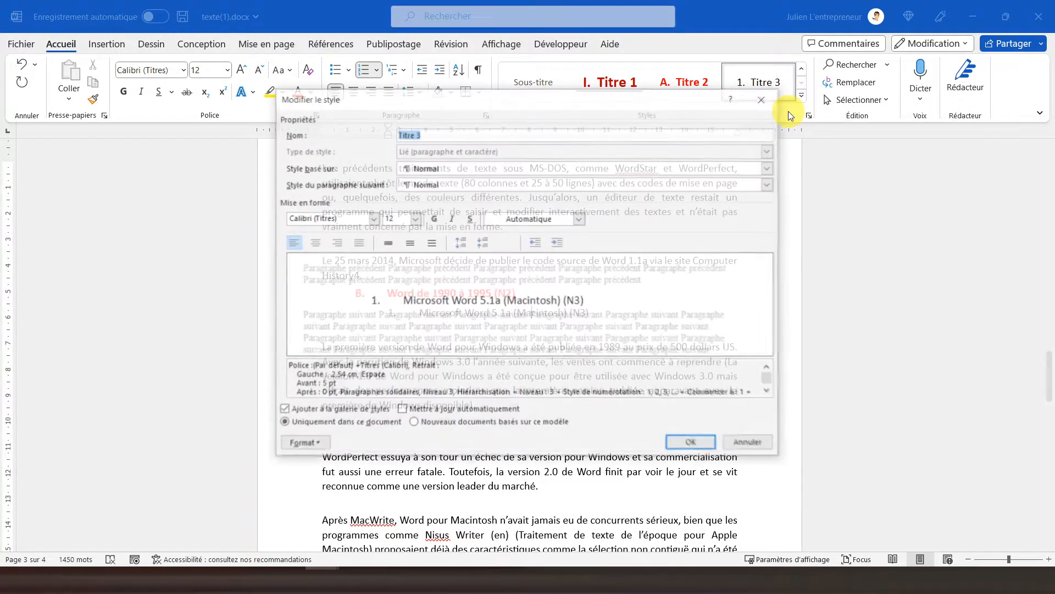
click(433, 220)
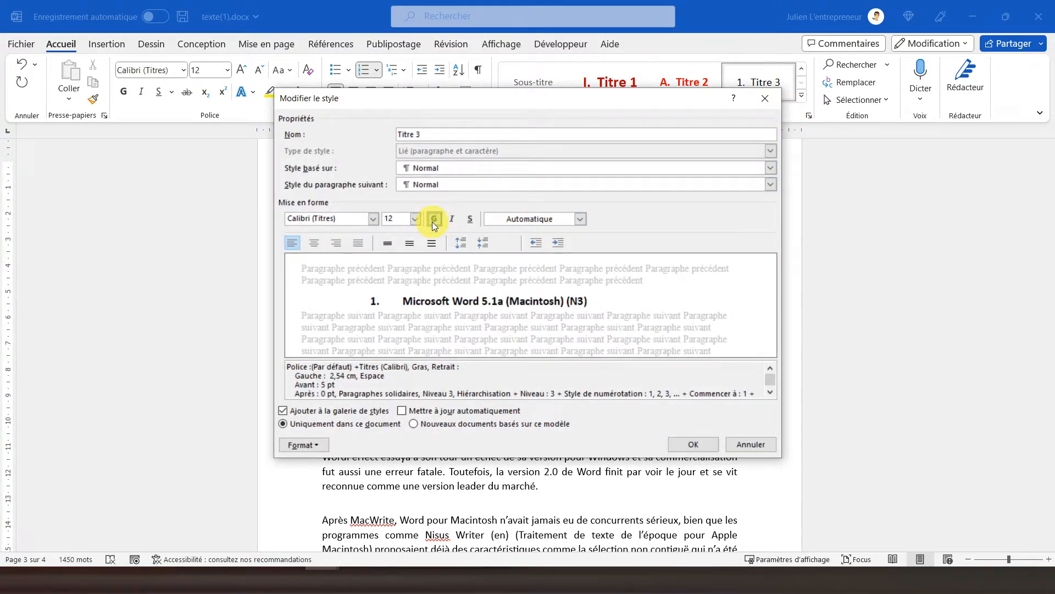
click(693, 445)
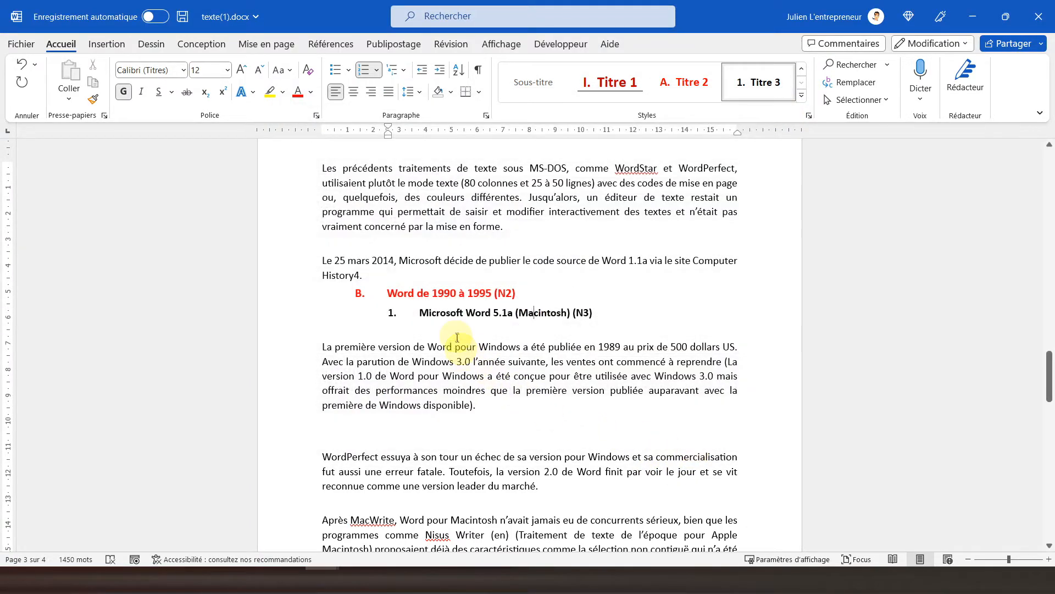
scroll(457, 357, down, 5)
scroll(457, 336, down, 14)
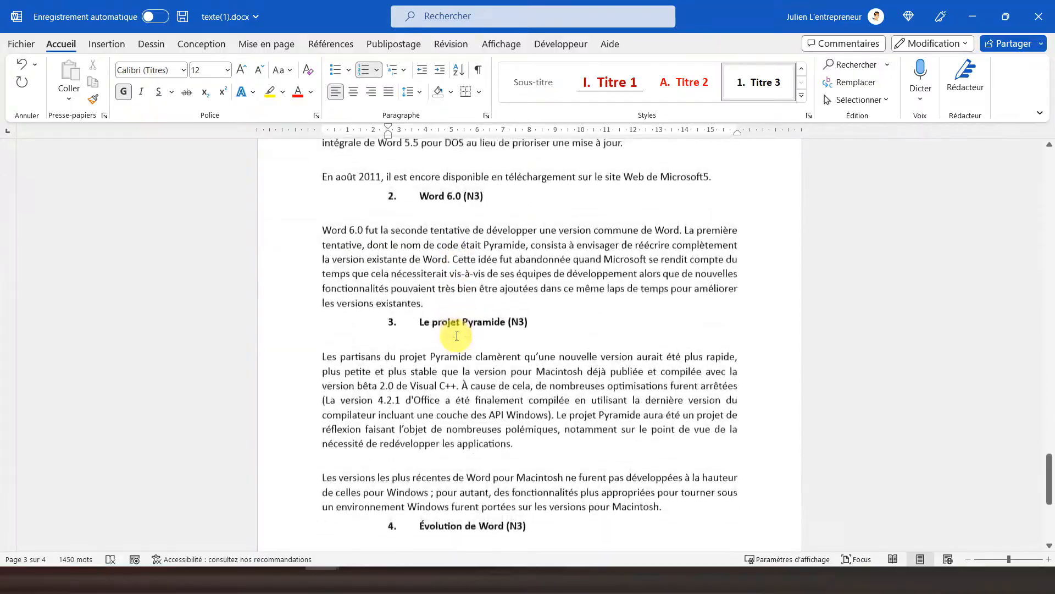
Insert the built-in Quadrillage cover page at the start of the document
scroll(457, 335, up, 15)
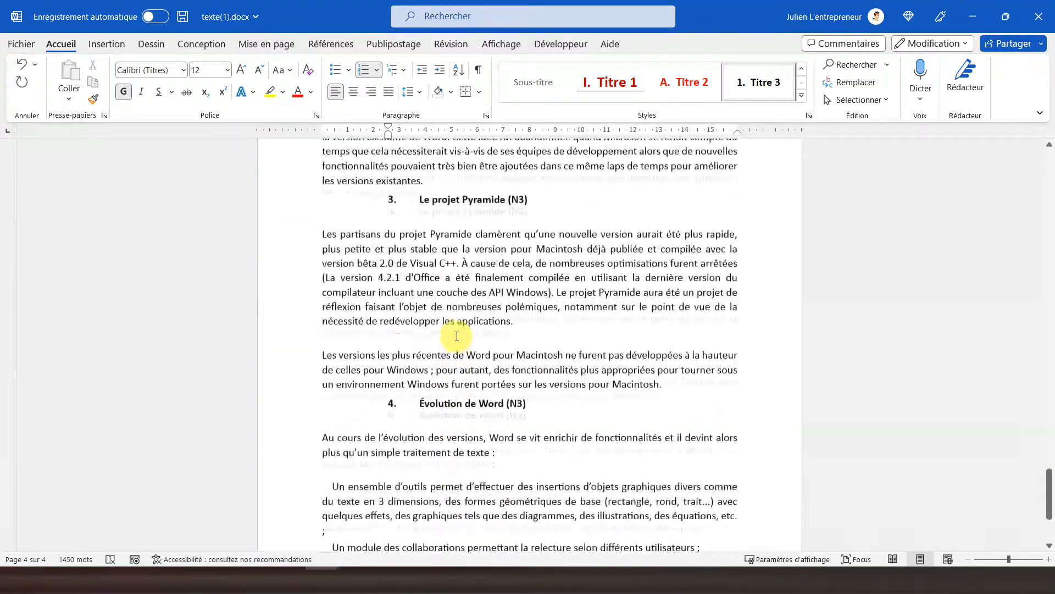
scroll(457, 335, up, 15)
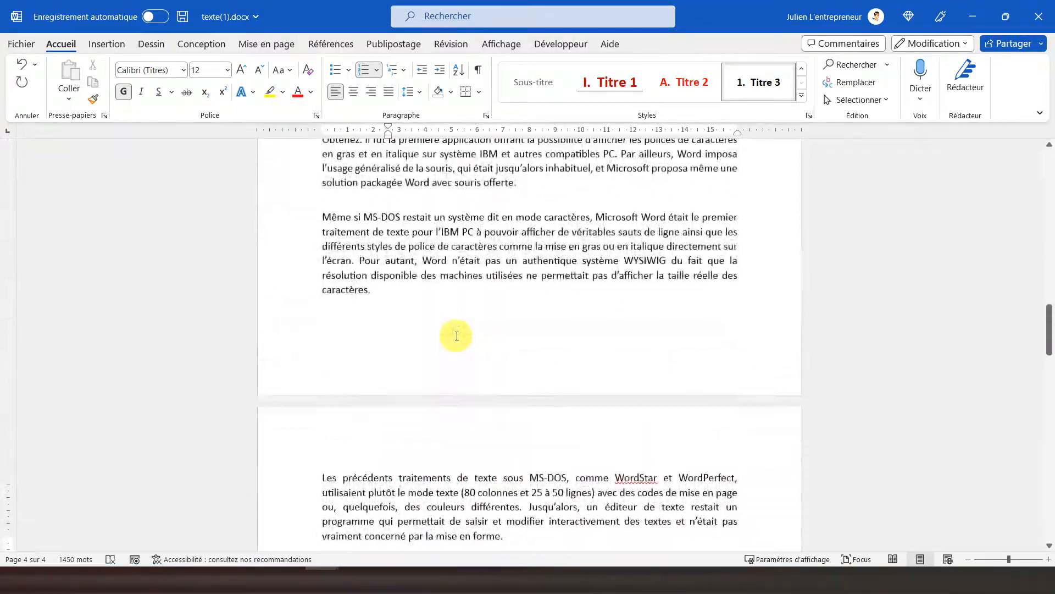
scroll(457, 335, up, 8)
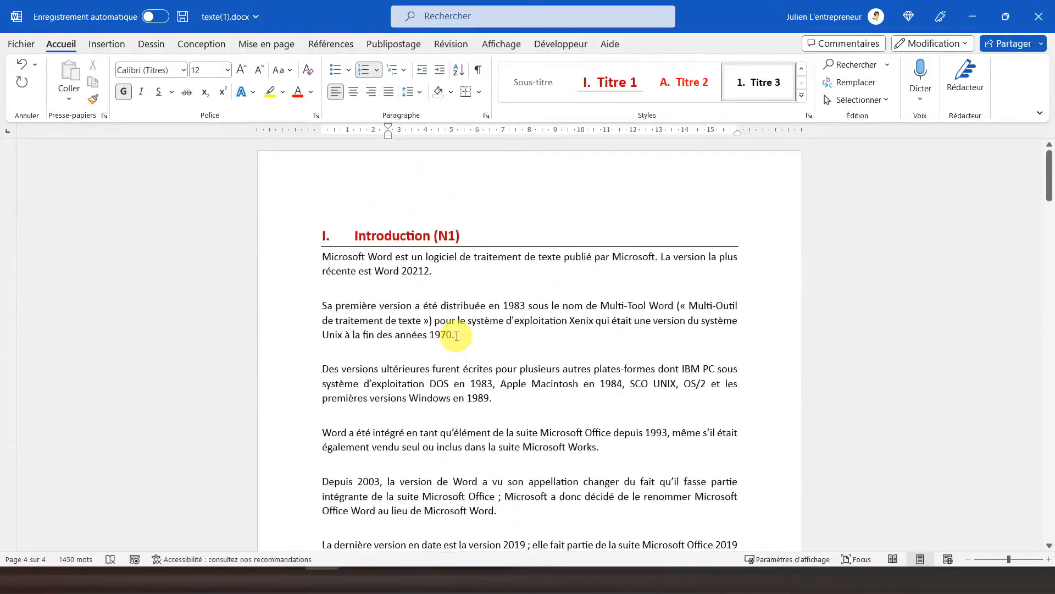
click(328, 258)
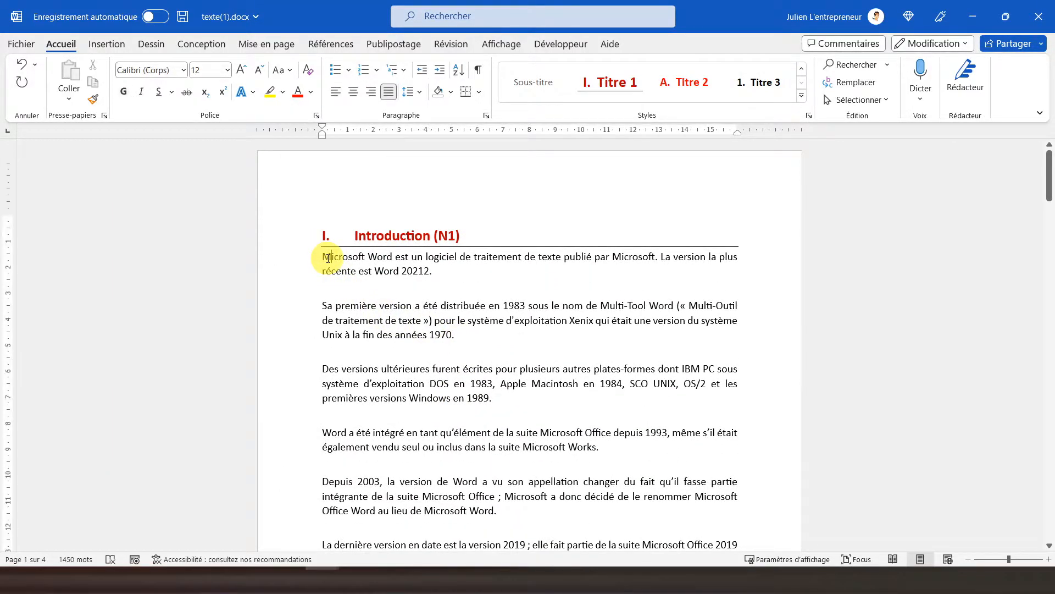
click(105, 47)
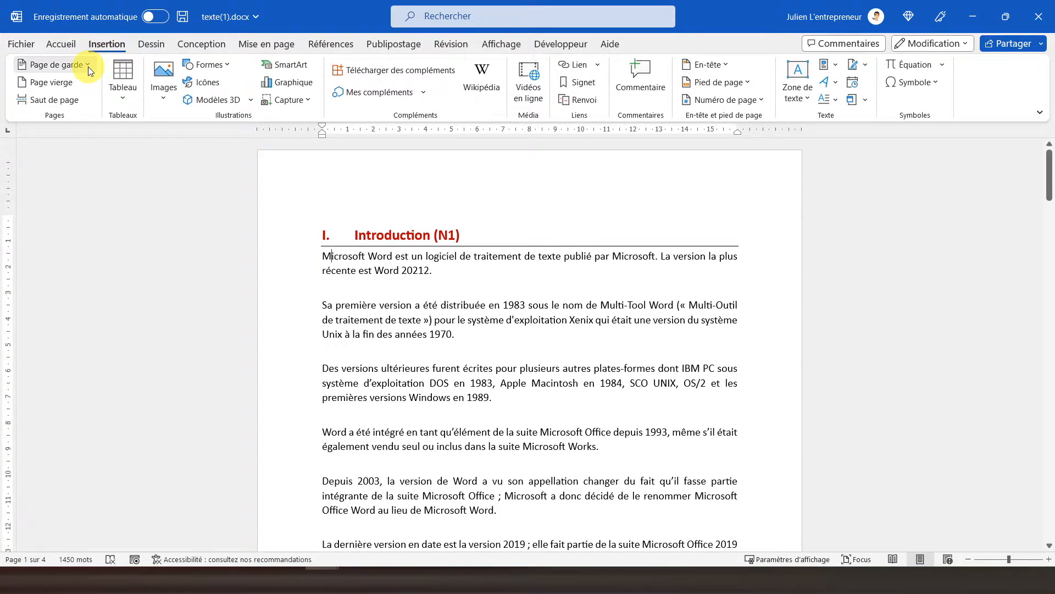
click(86, 66)
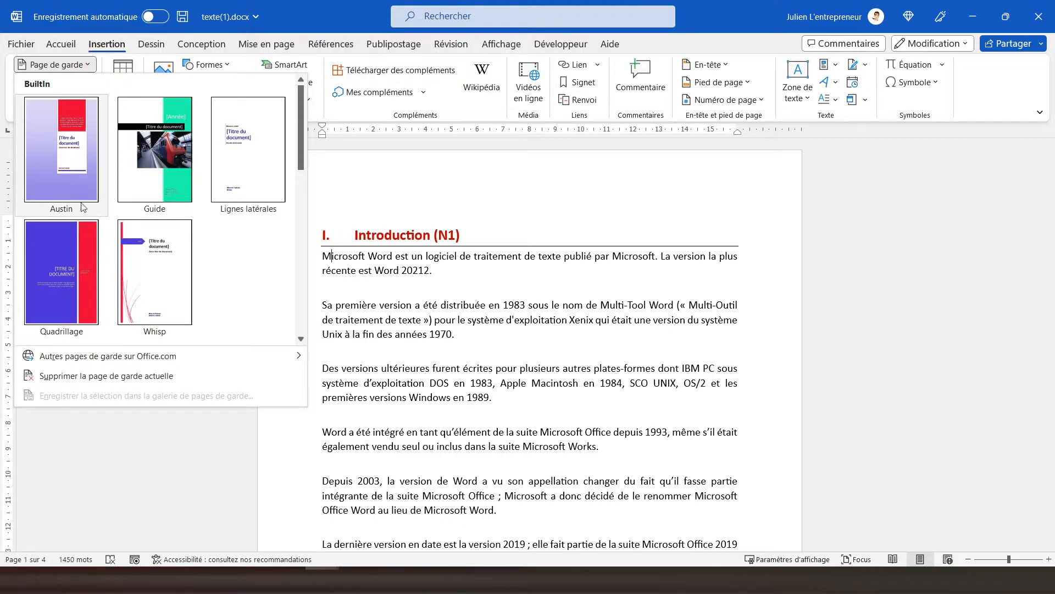
click(81, 246)
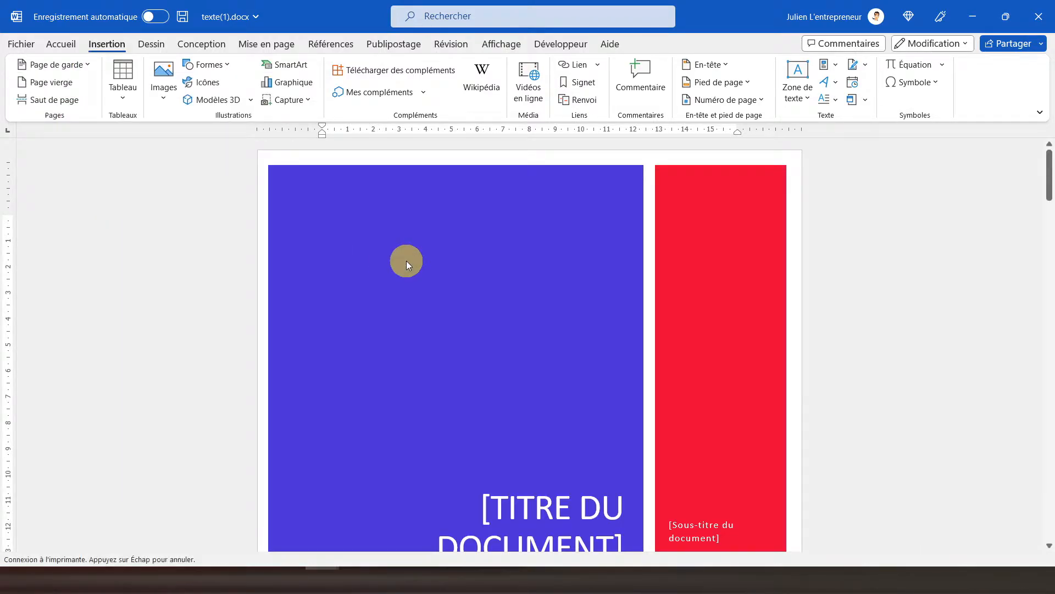
Insert a blank page between the cover page and the "Introduction (N1)" heading
scroll(801, 319, down, 8)
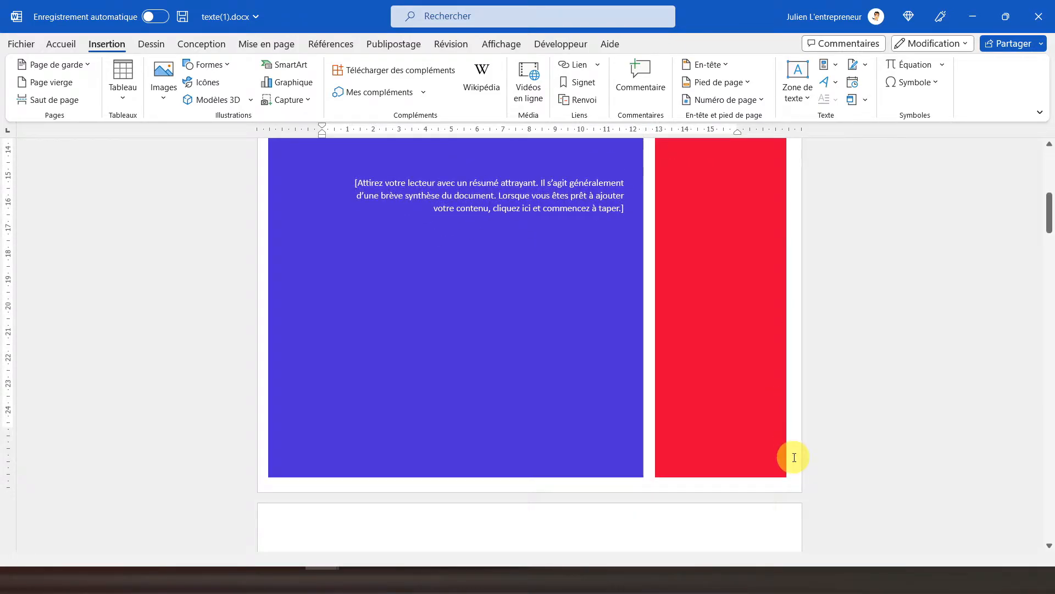
scroll(795, 458, down, 2)
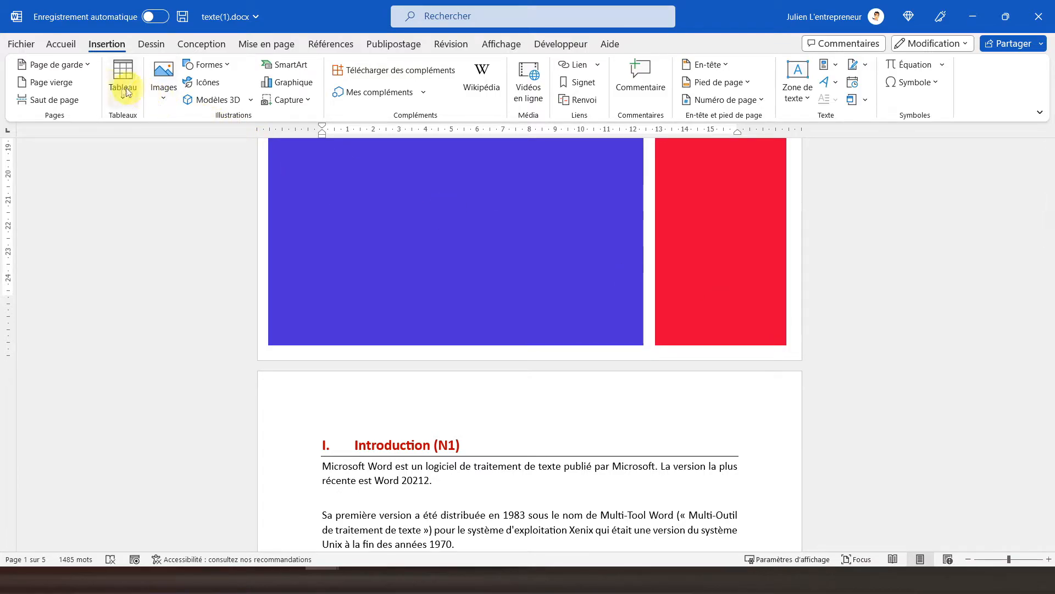
click(70, 88)
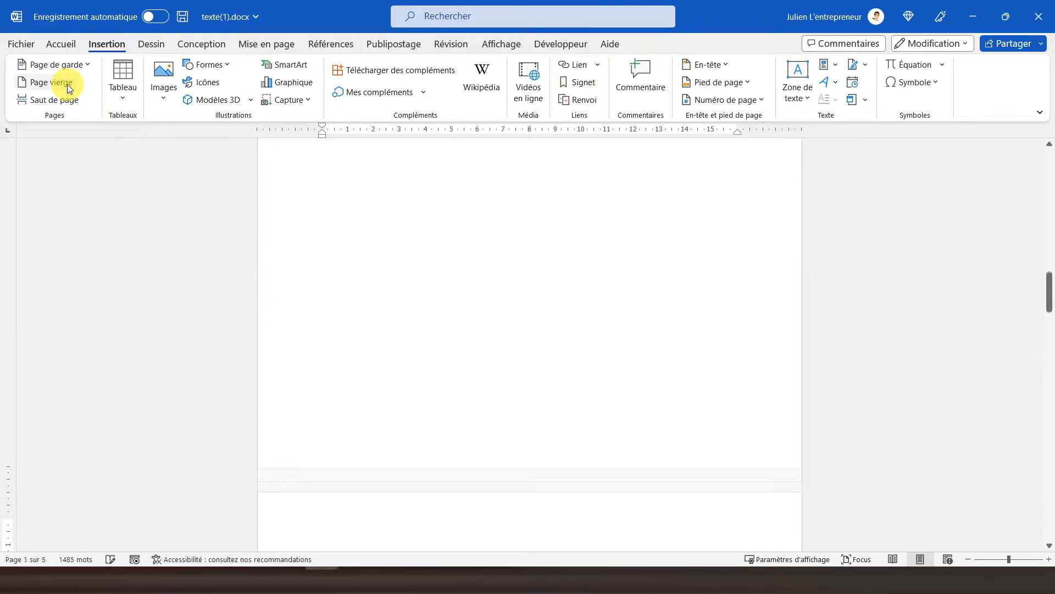
scroll(377, 311, down, 1)
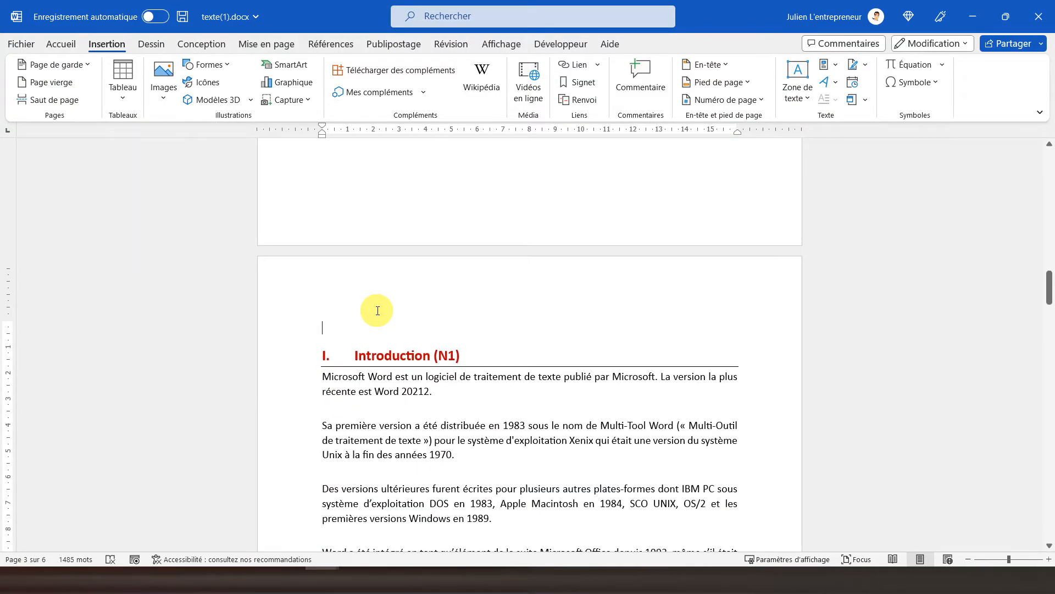
scroll(378, 310, up, 4)
scroll(377, 310, up, 10)
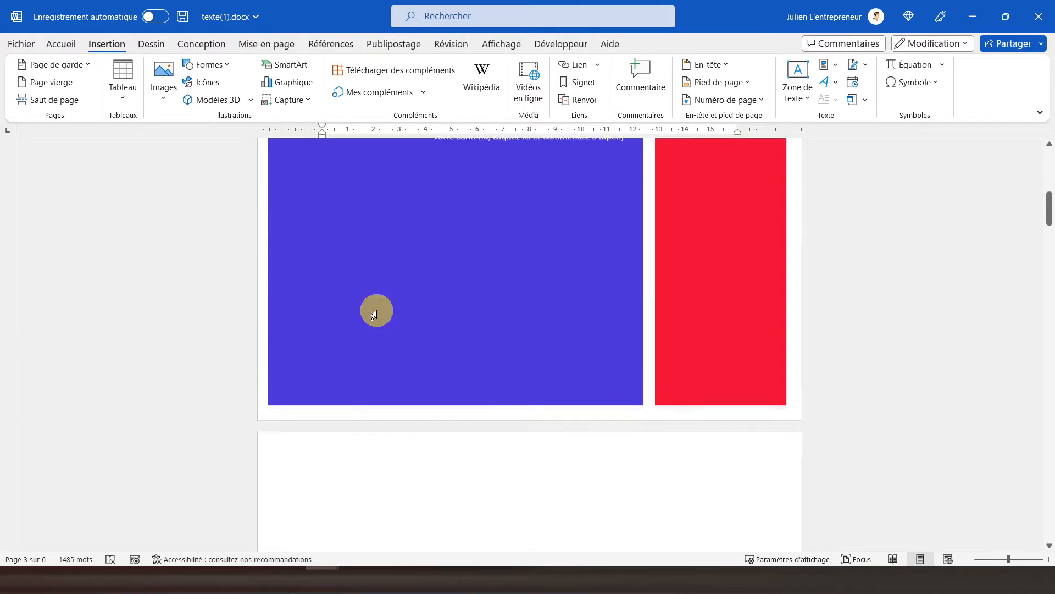
scroll(483, 264, down, 14)
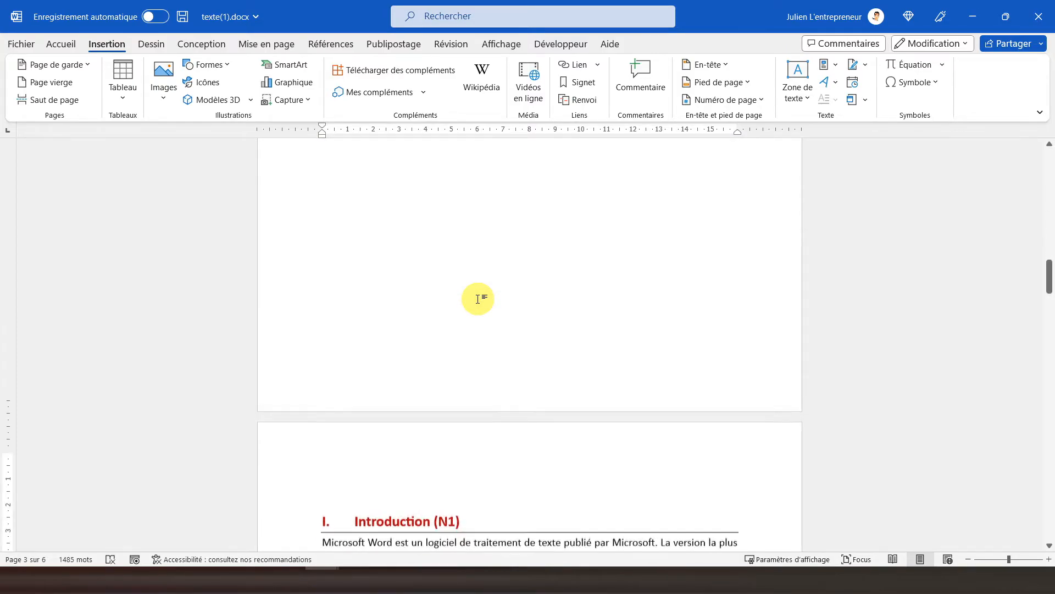
scroll(478, 299, down, 5)
Open the custom table of contents settings with the insertion point at the start of the blank page after the cover
scroll(431, 315, up, 12)
scroll(431, 316, up, 3)
click(366, 265)
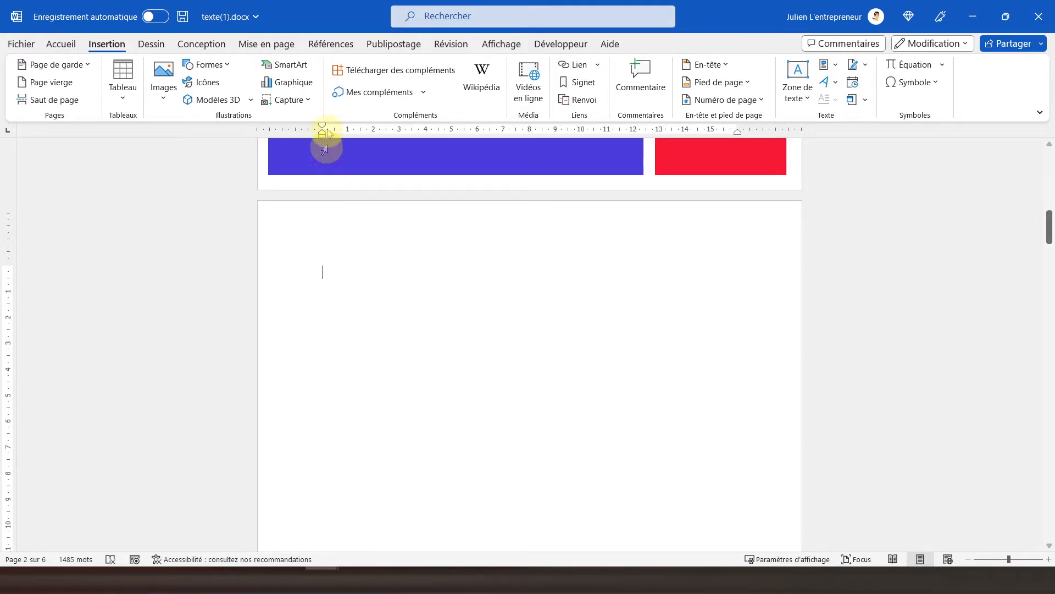
click(327, 47)
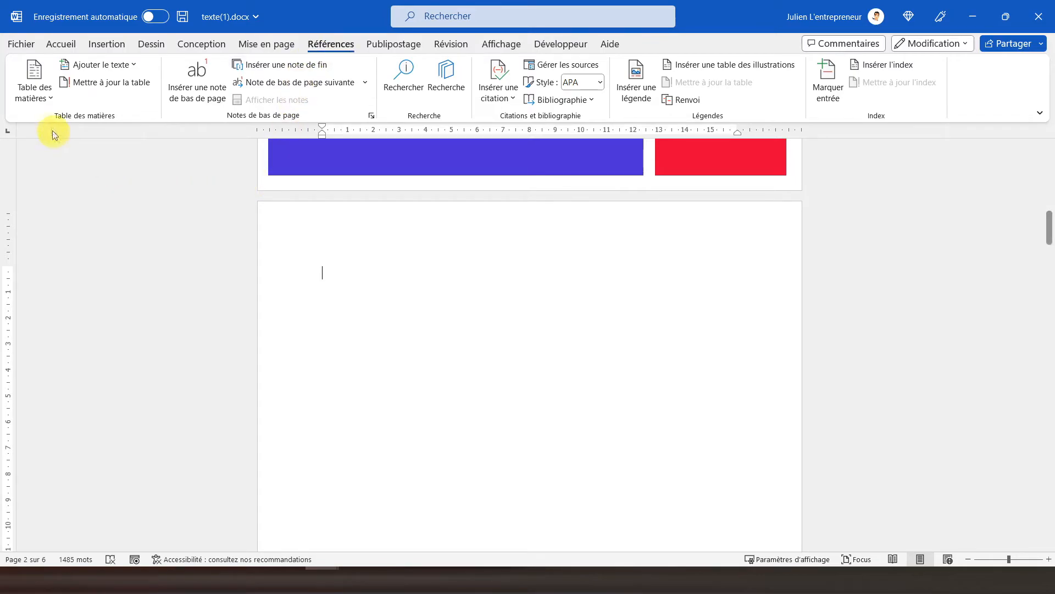
click(40, 102)
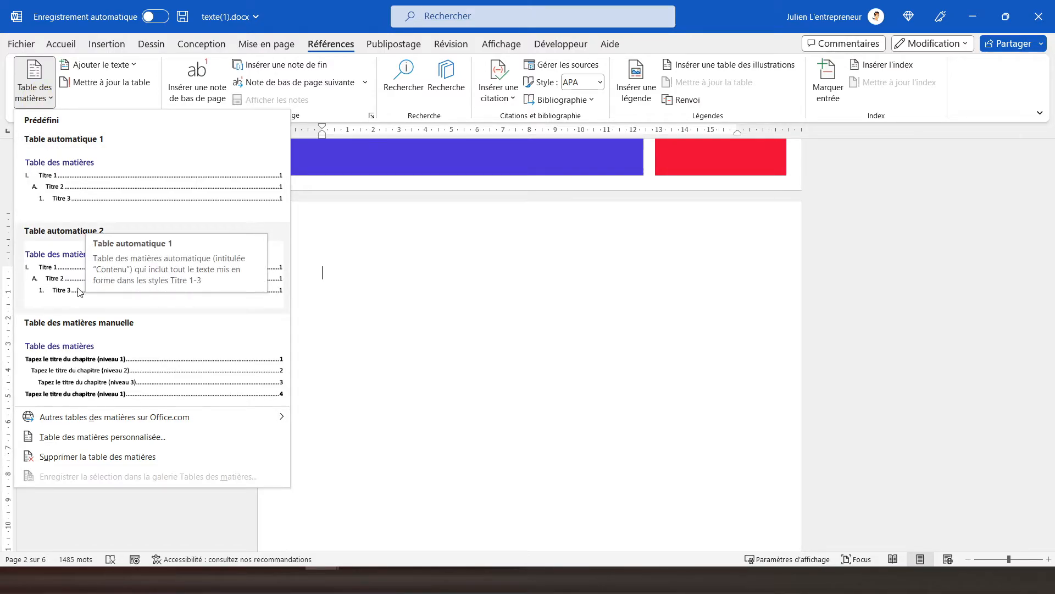
click(87, 440)
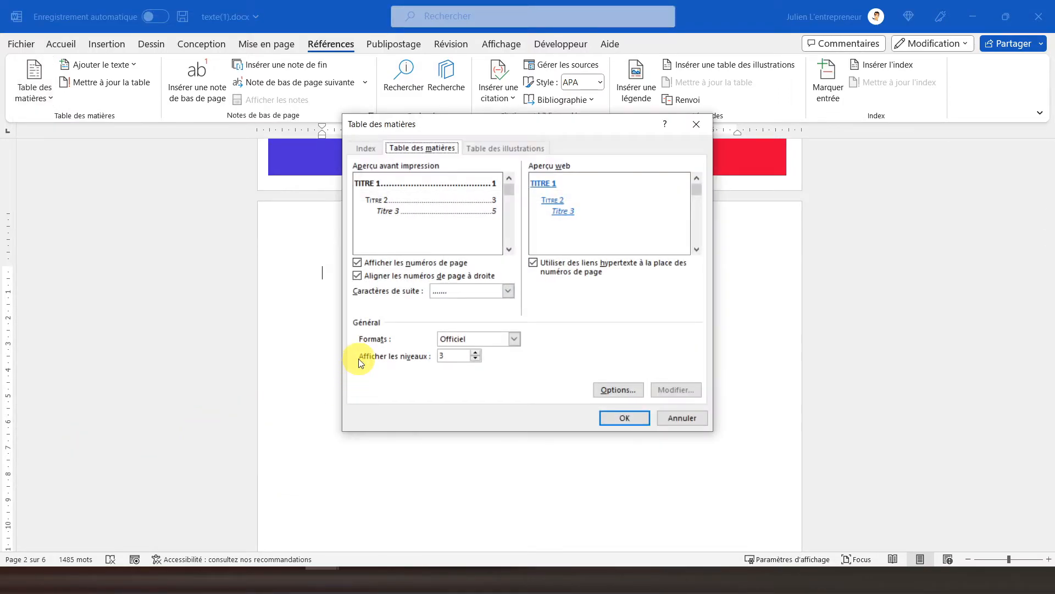
Try showing 4 and 2 heading levels in the table of contents preview, and return the level count to 3
click(476, 352)
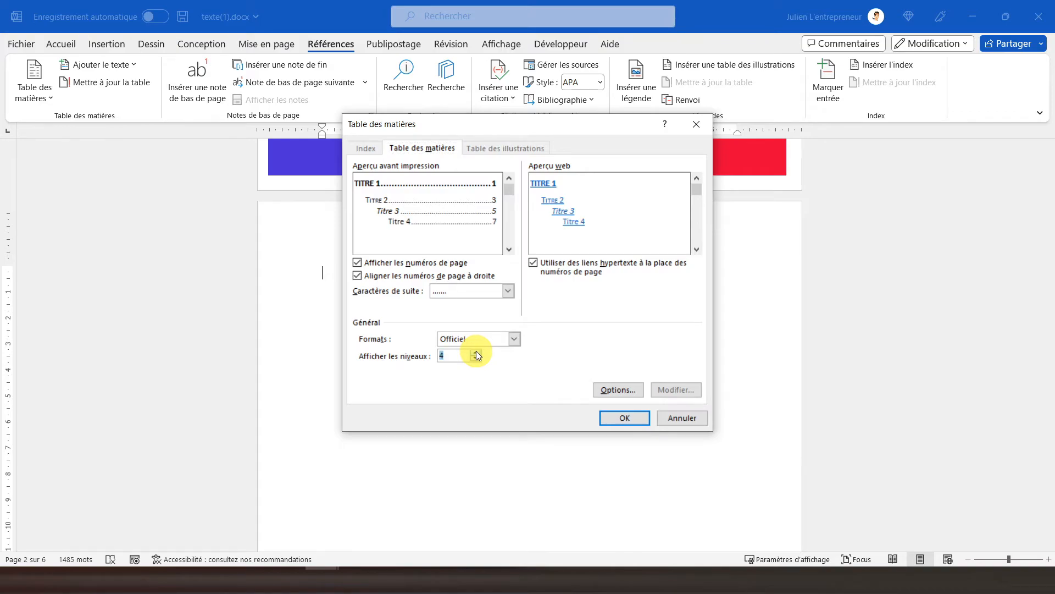
click(477, 361)
click(477, 360)
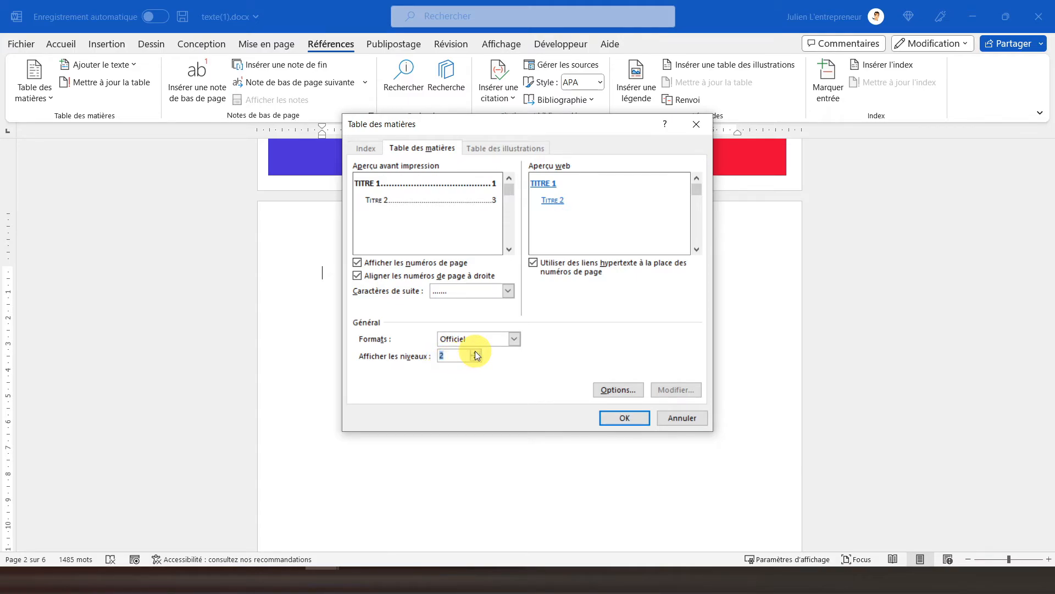
click(476, 353)
Preview the Soigné, Depuis modèle, Classique and Moderne formats for the table of contents
click(515, 339)
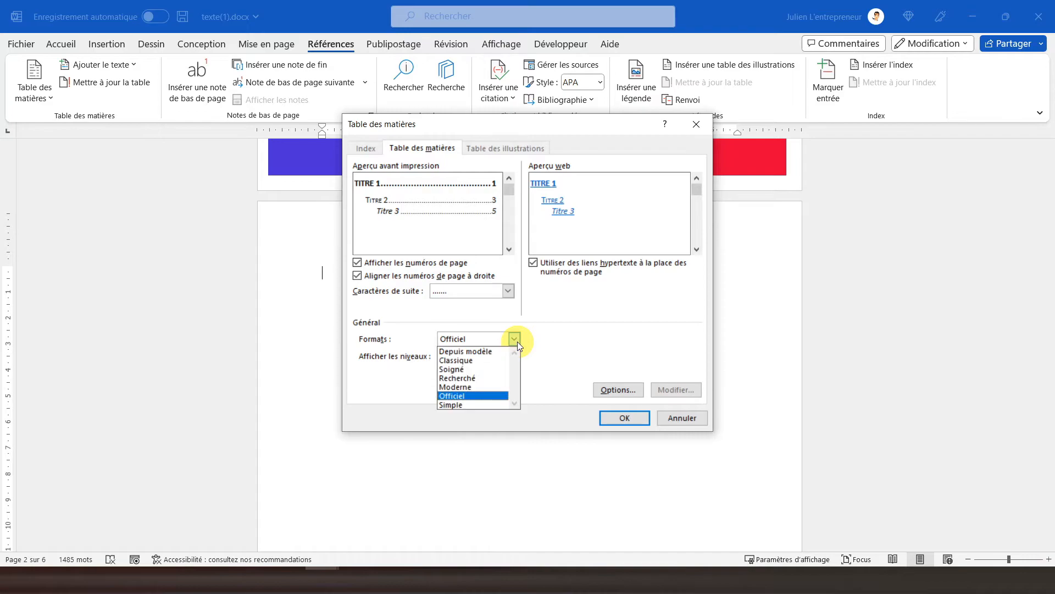
click(476, 371)
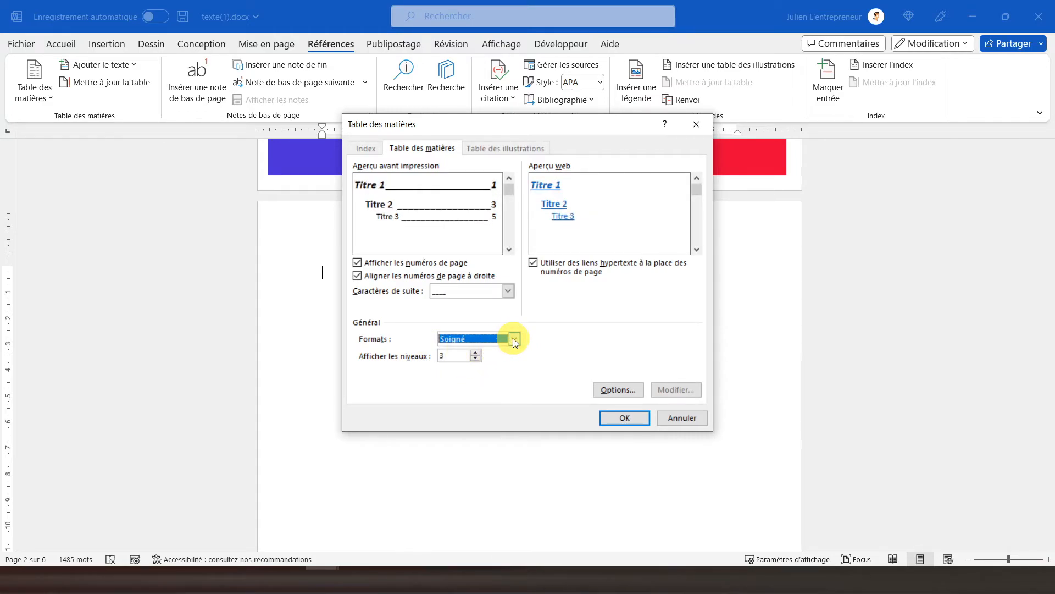
click(513, 338)
click(495, 352)
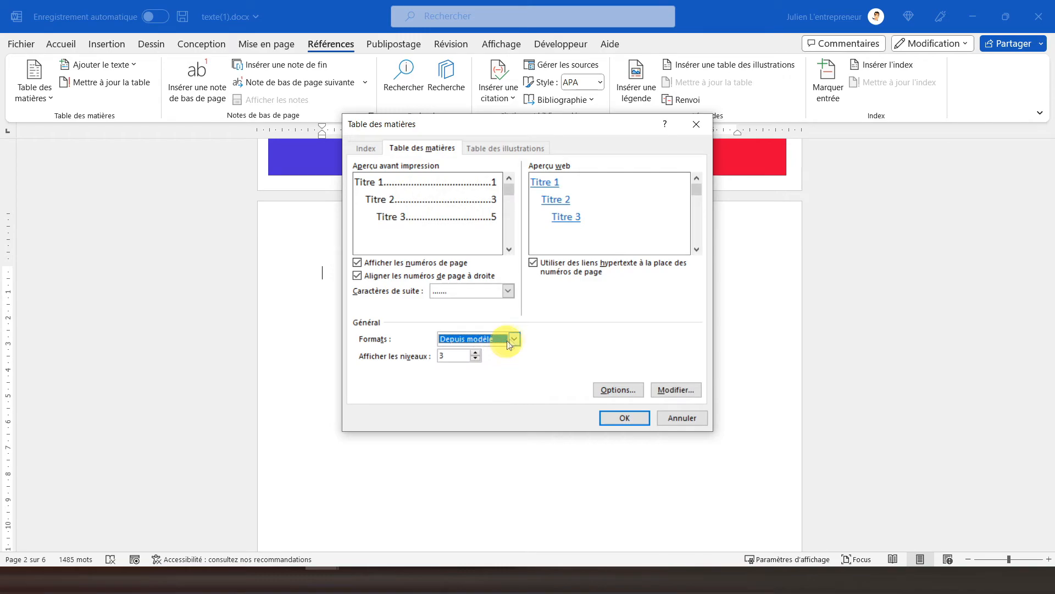
click(512, 340)
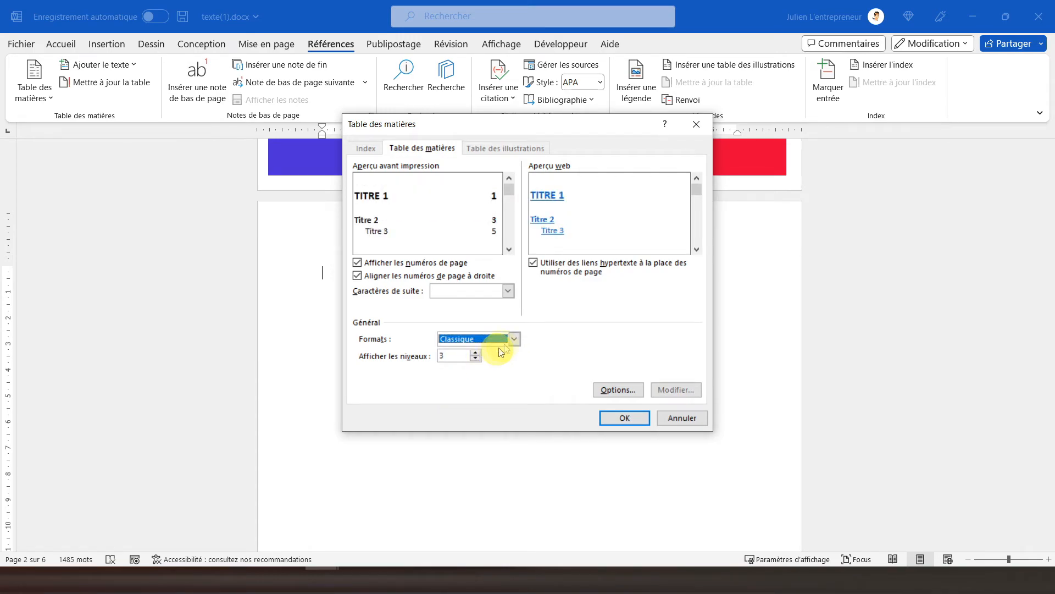
click(513, 339)
click(478, 369)
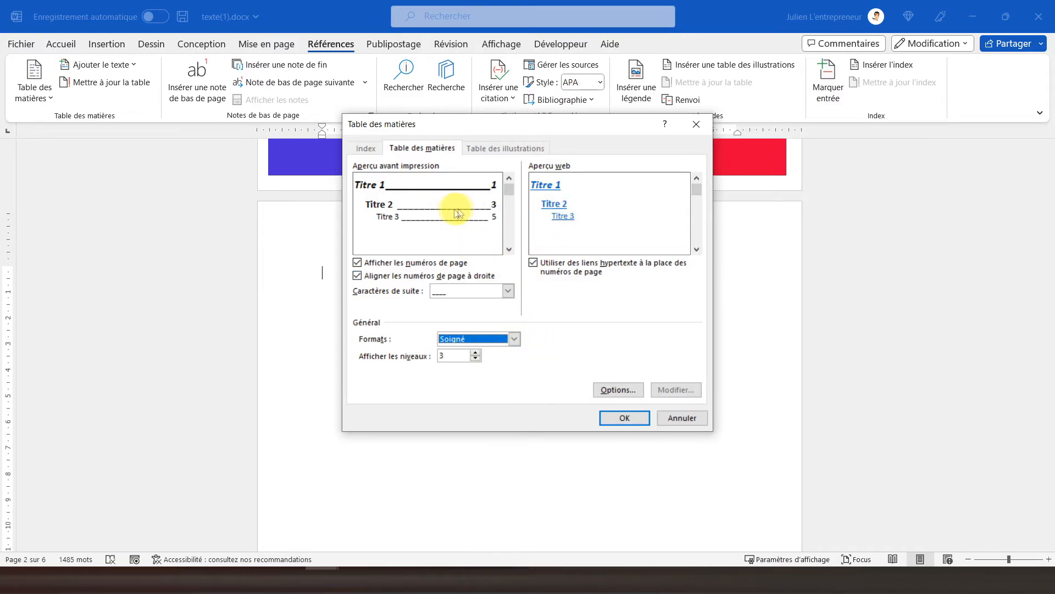
click(514, 338)
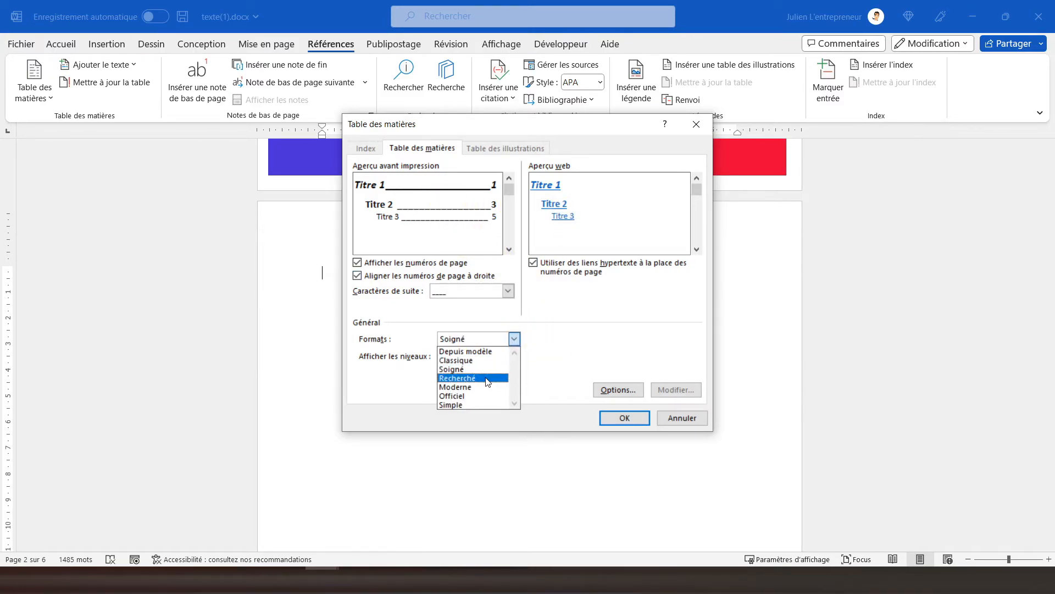
click(473, 387)
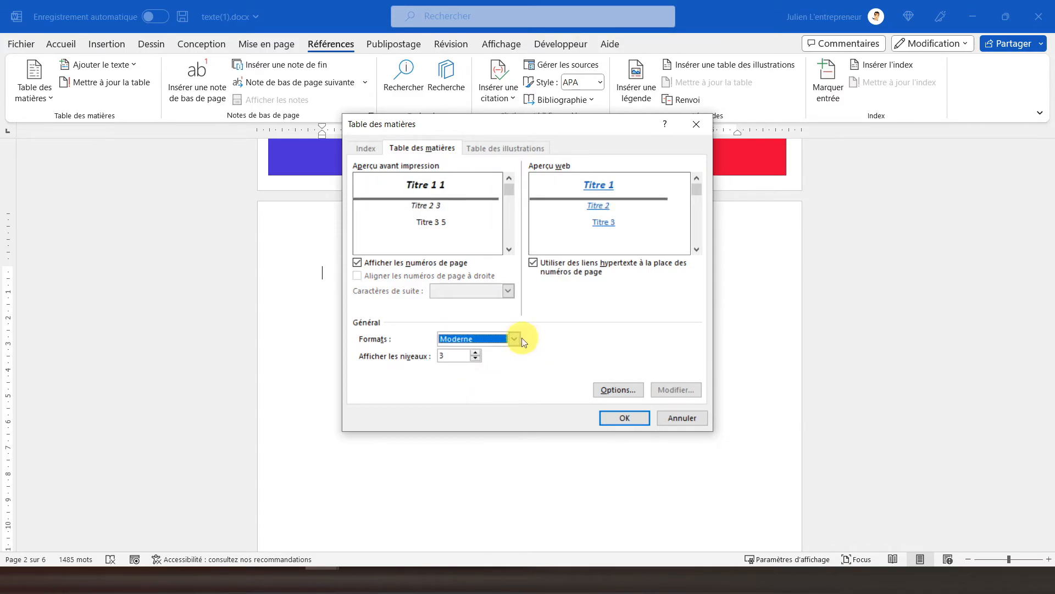
Set the table of contents format to Depuis modèle and insert the table on the blank page
click(513, 339)
click(491, 351)
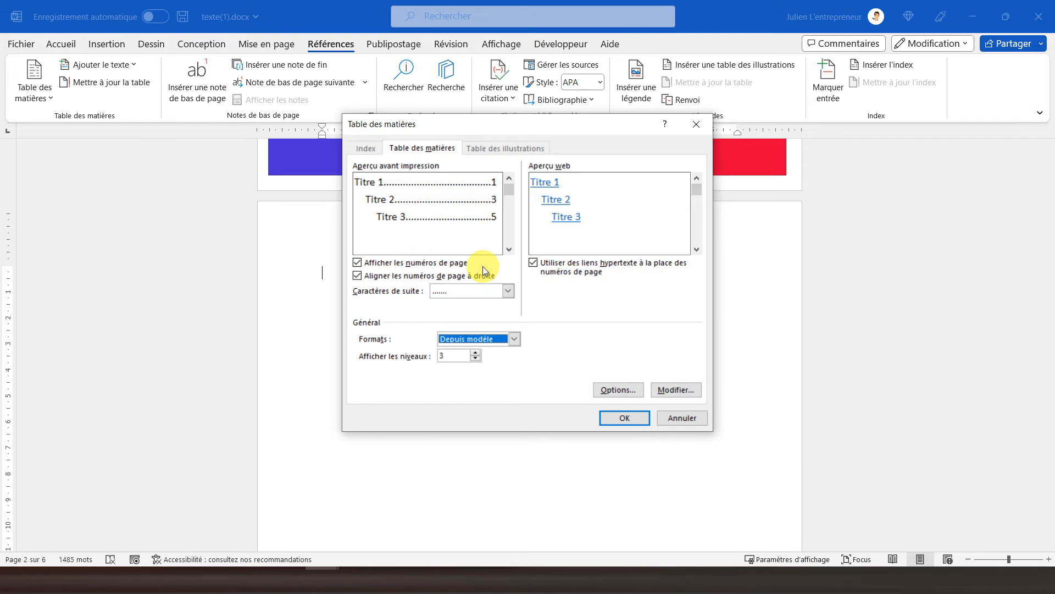
click(623, 420)
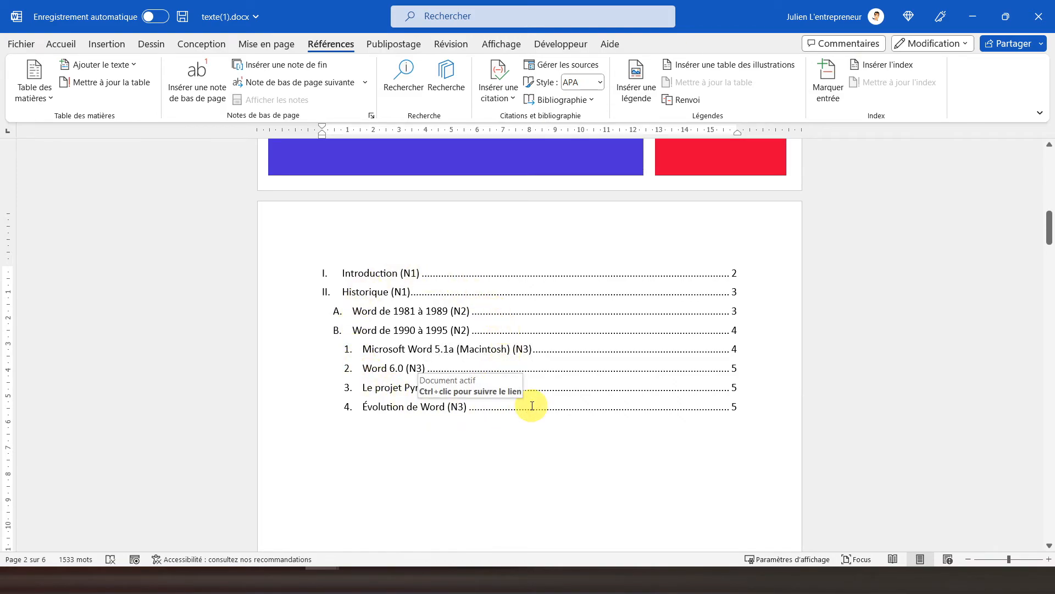
Bring up the font and style formatting commands for the empty line below the table of contents
scroll(533, 406, down, 1)
scroll(534, 405, down, 1)
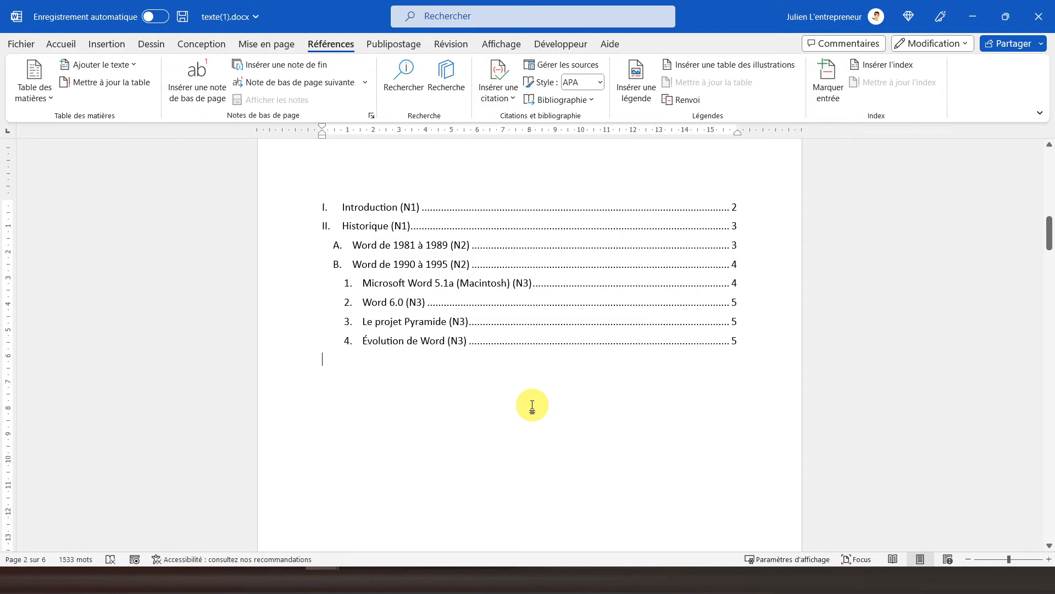
click(61, 44)
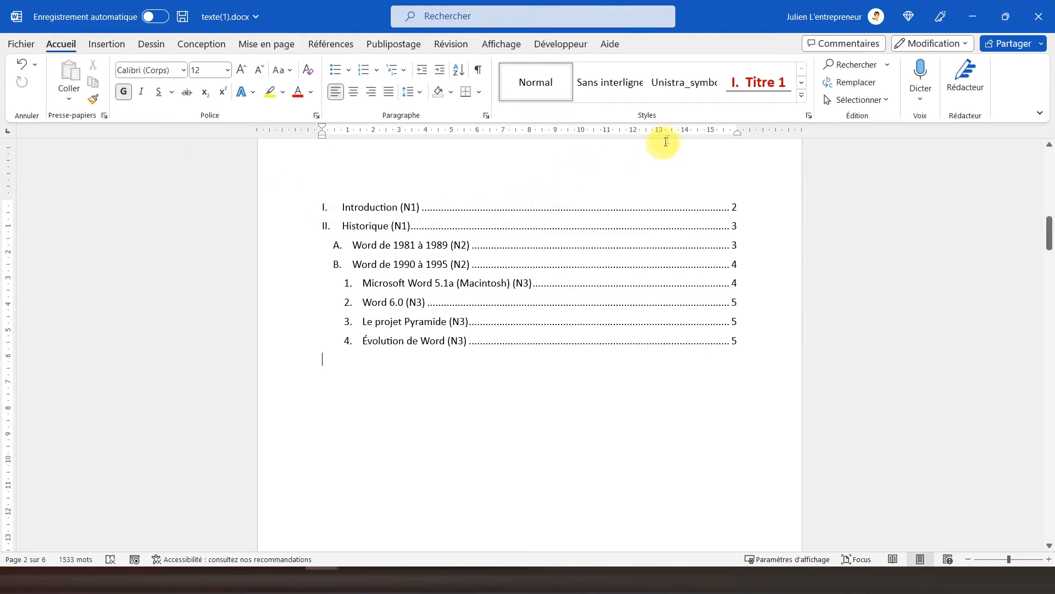